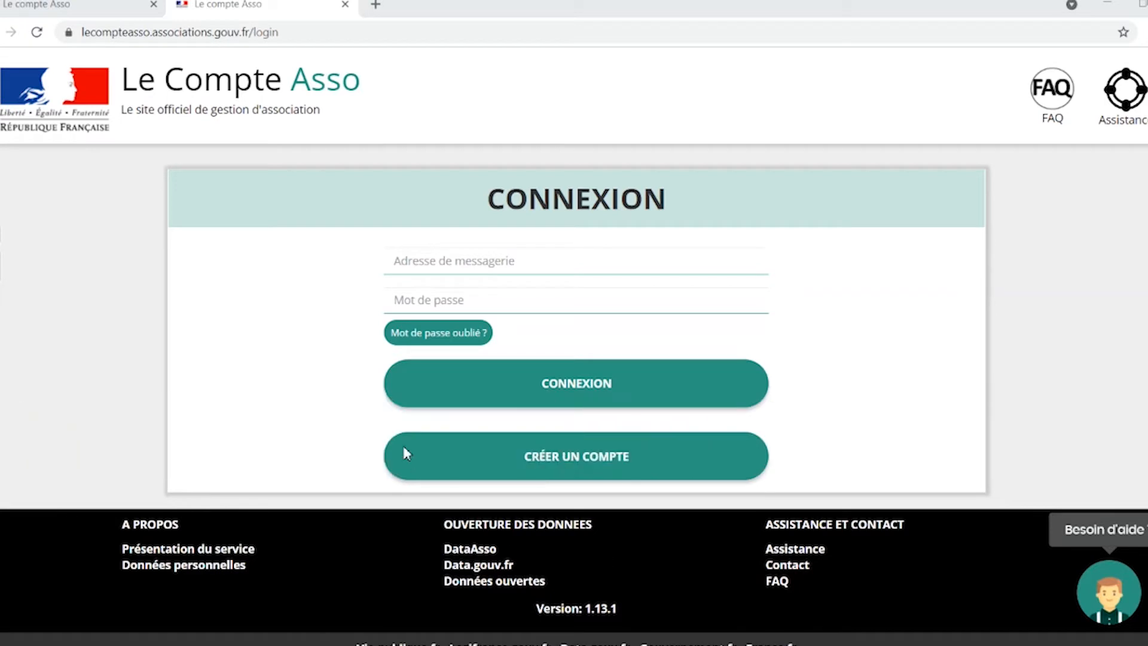
Switch to the third tab, which shows the Le Compte Asso login page with empty fields.
{"action": "left_click", "coordinate": [226, 37]}
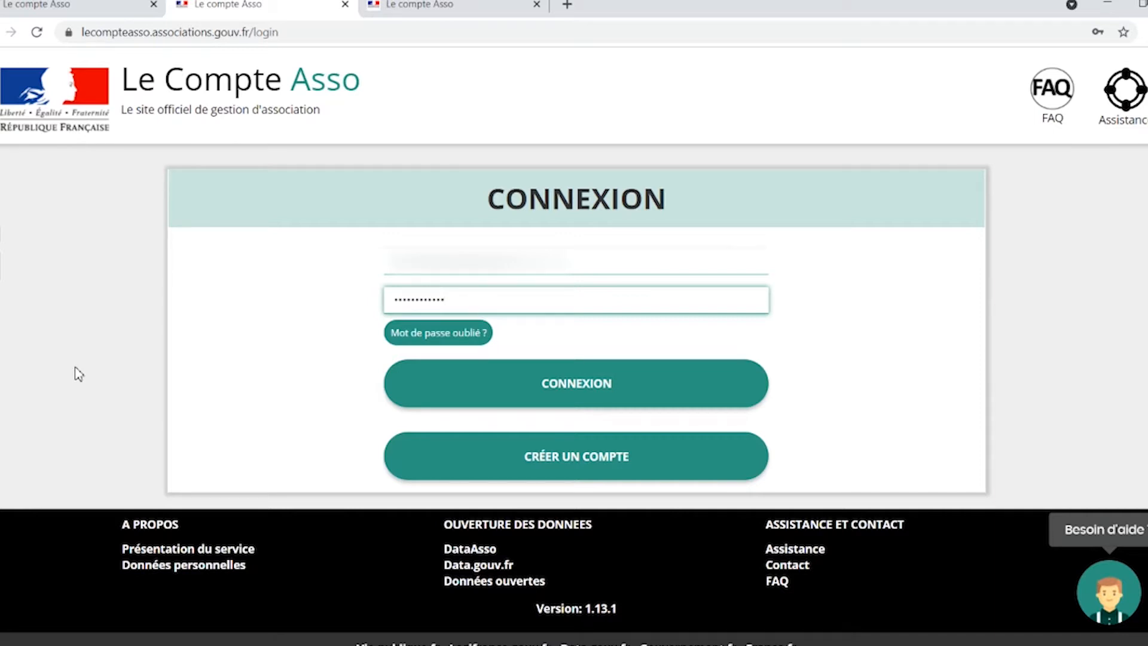
{"action": "left_click", "coordinate": [401, 4]}
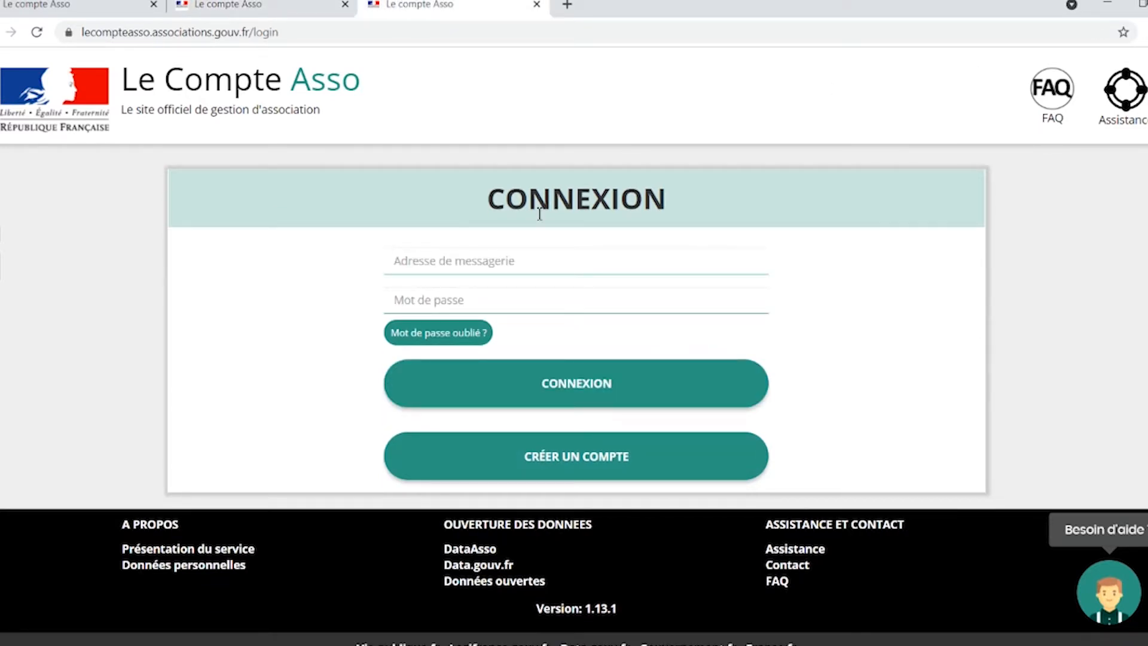
View the account registration form, then go to the signed-in home page listing SOANNE DANSE.
{"action": "left_click", "coordinate": [549, 442]}
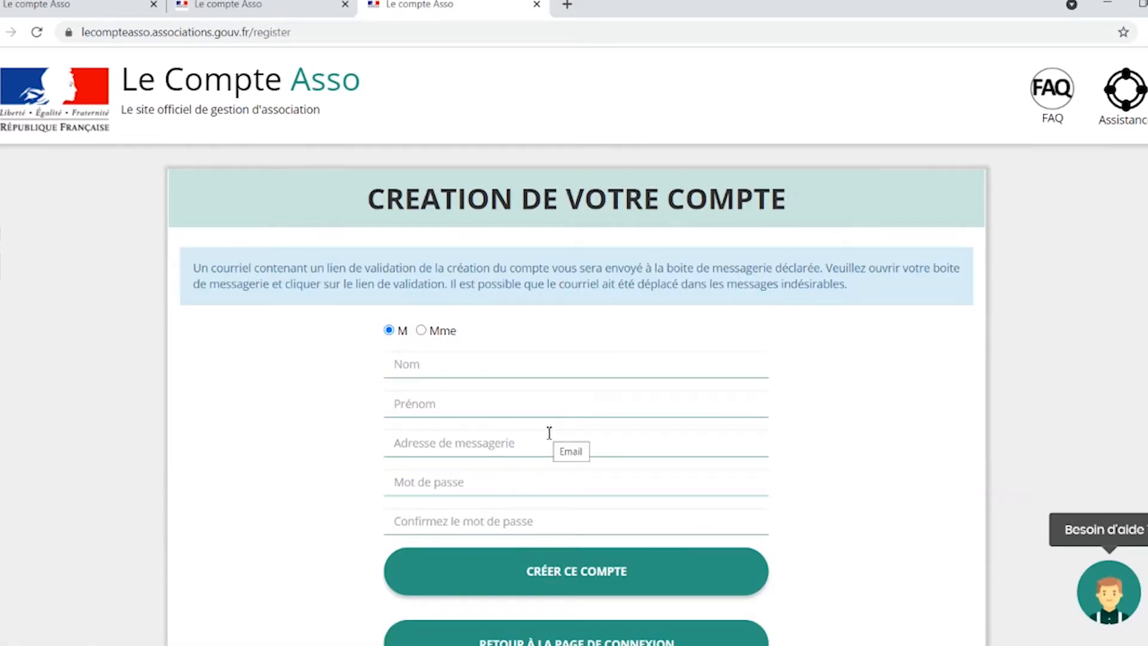
{"action": "scroll", "coordinate": [543, 573], "scroll_direction": "down", "scroll_amount": 1}
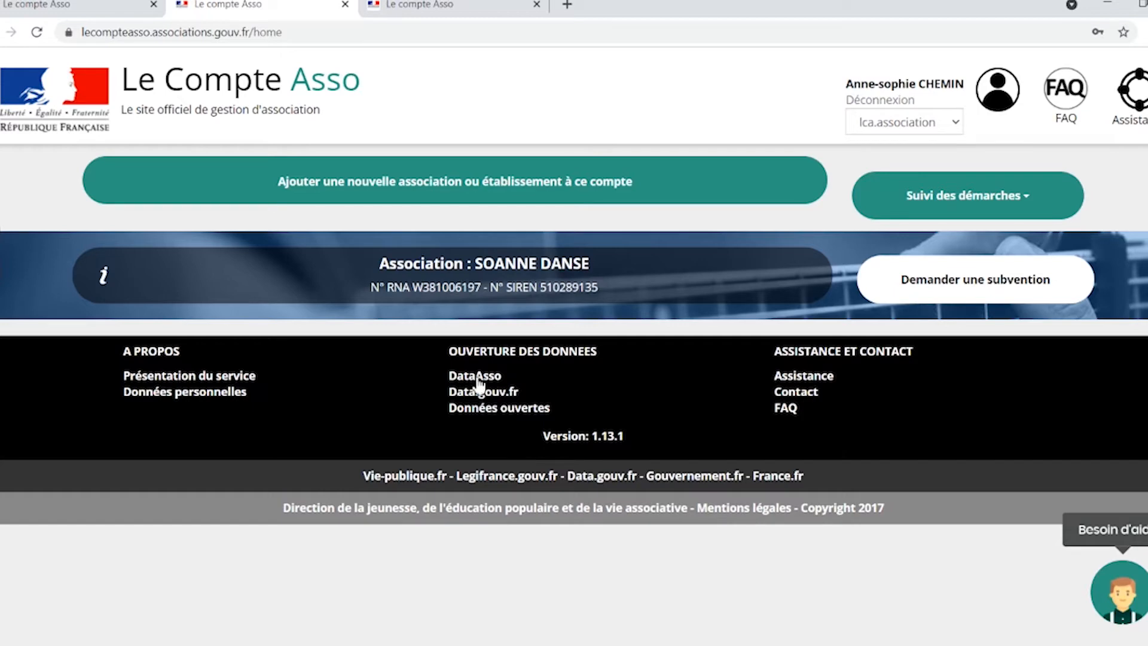
Find SOANNE DANSE by its pasted SIRET, then answer the numbers question Oui and then Non.
{"action": "left_click", "coordinate": [421, 187]}
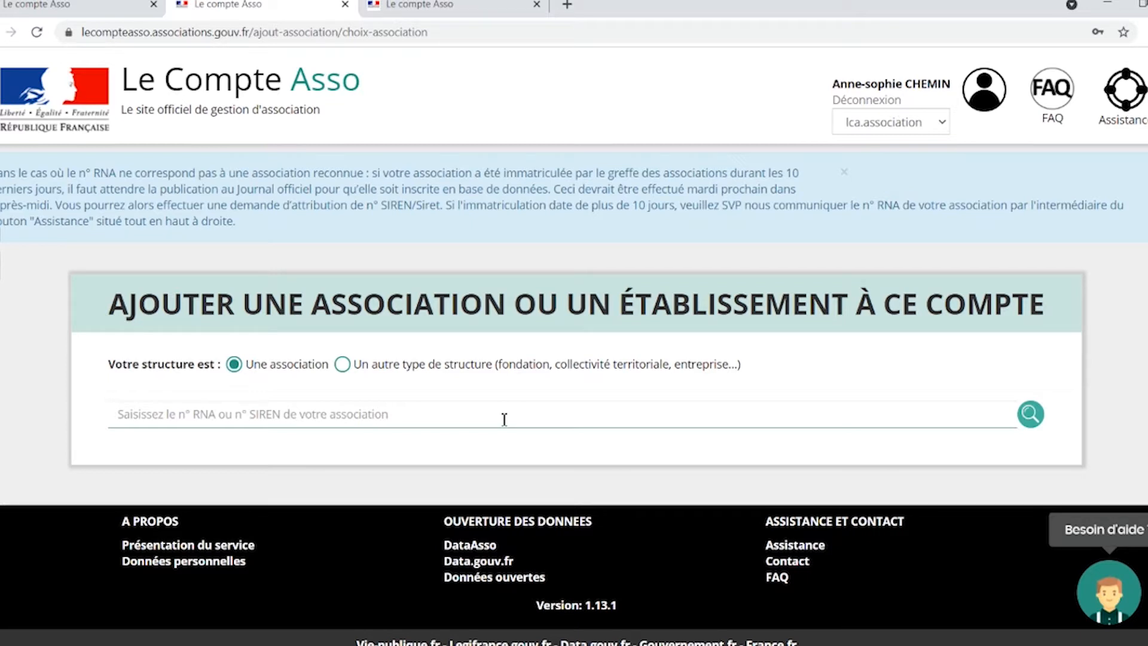
{"action": "left_click", "coordinate": [504, 419]}
{"action": "key", "text": "ctrl+v"}
{"action": "left_click", "coordinate": [1030, 414]}
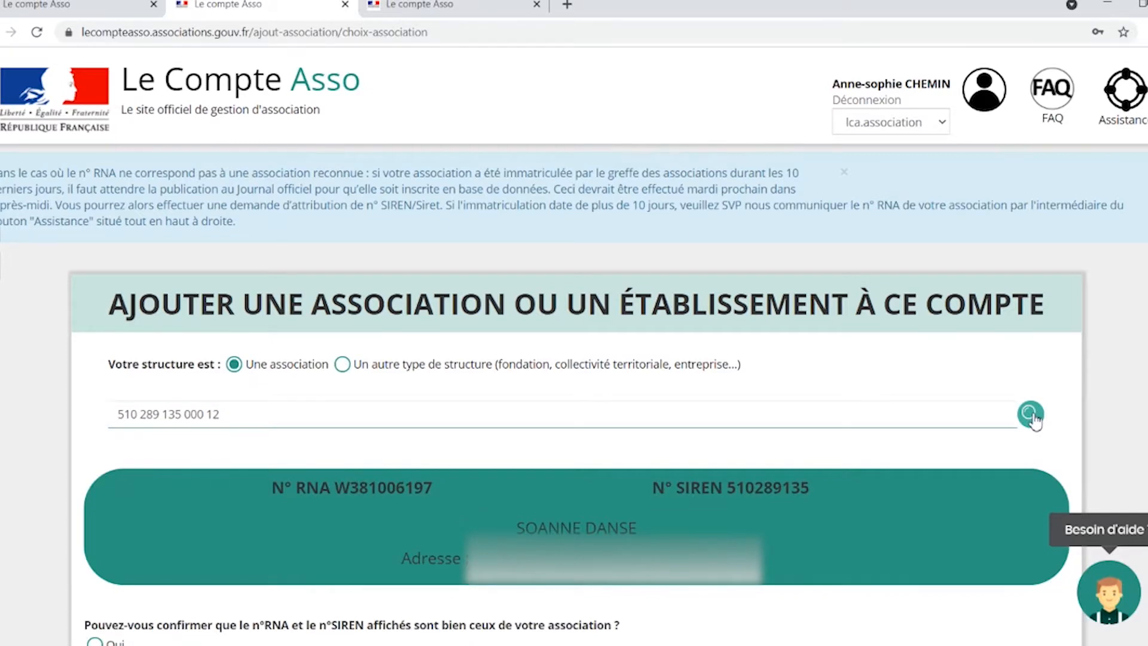
{"action": "scroll", "coordinate": [436, 369], "scroll_direction": "down", "scroll_amount": 3}
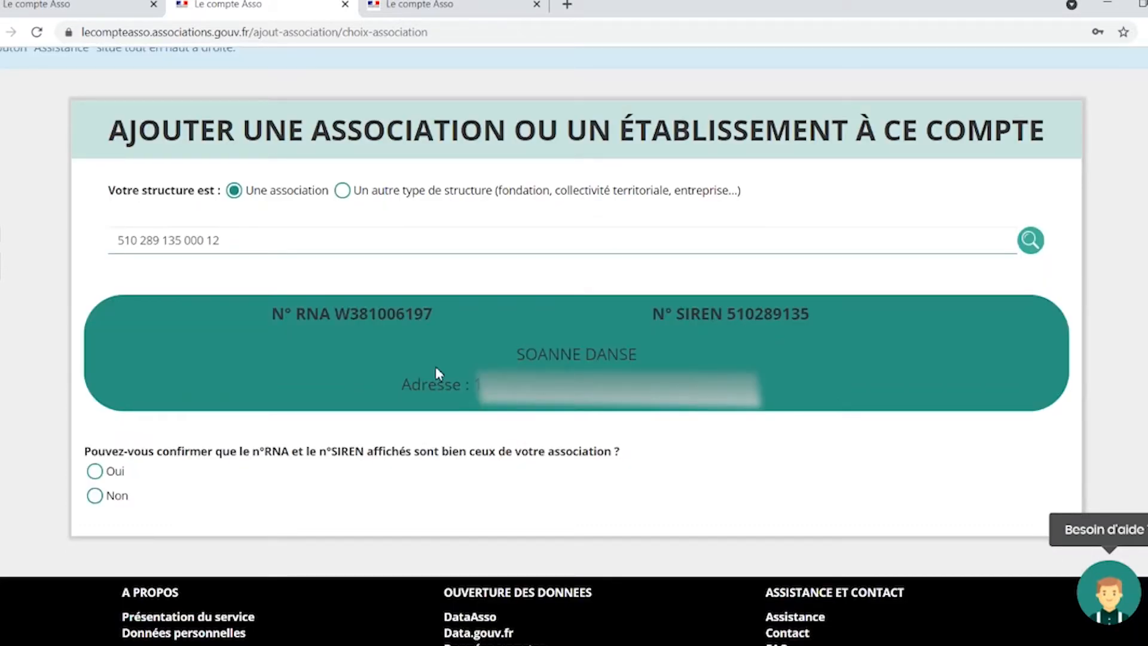
{"action": "left_click", "coordinate": [95, 472]}
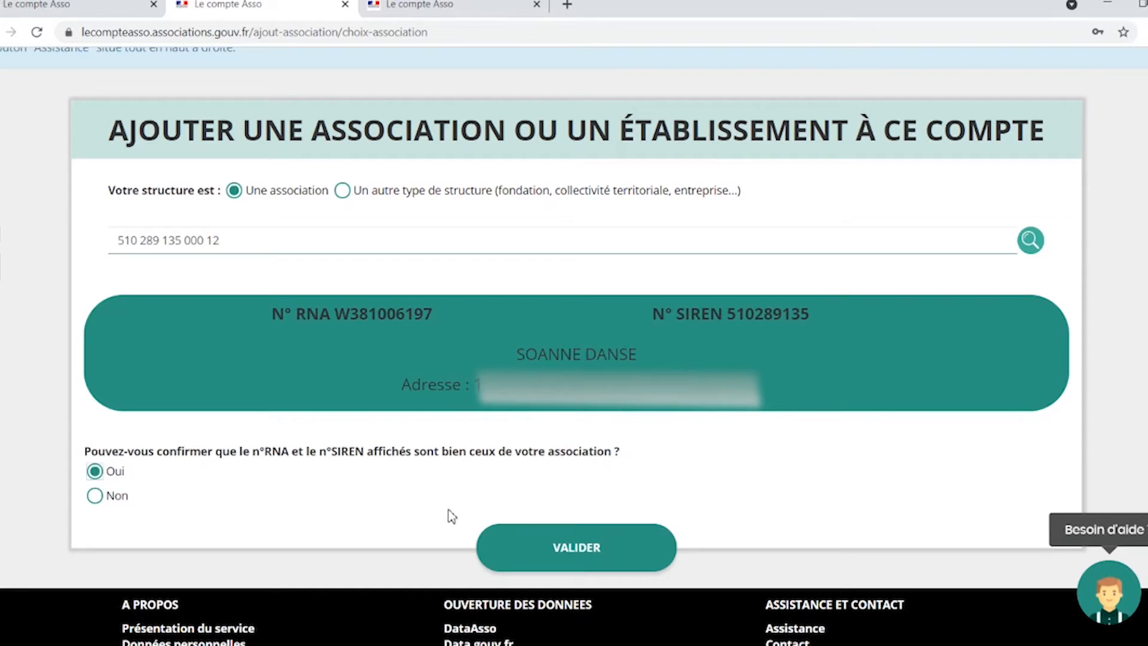
{"action": "left_click", "coordinate": [96, 496]}
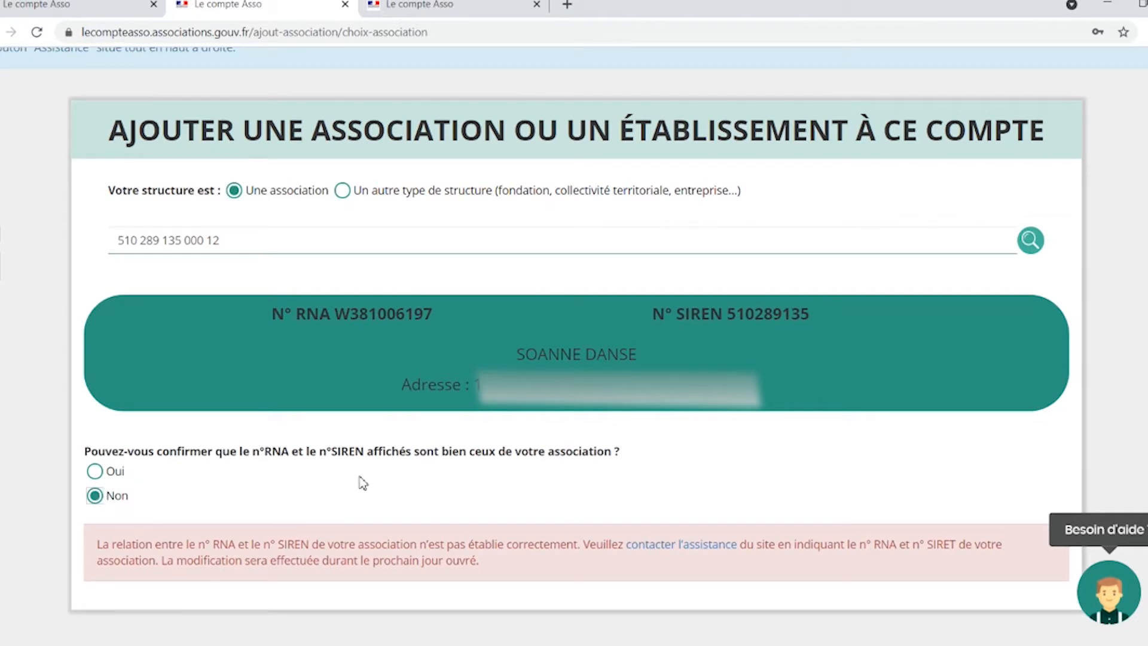
Open the assistance page for the RNA/SIREN mismatch, go back, and confirm the numbers with Oui.
{"action": "left_click", "coordinate": [682, 544]}
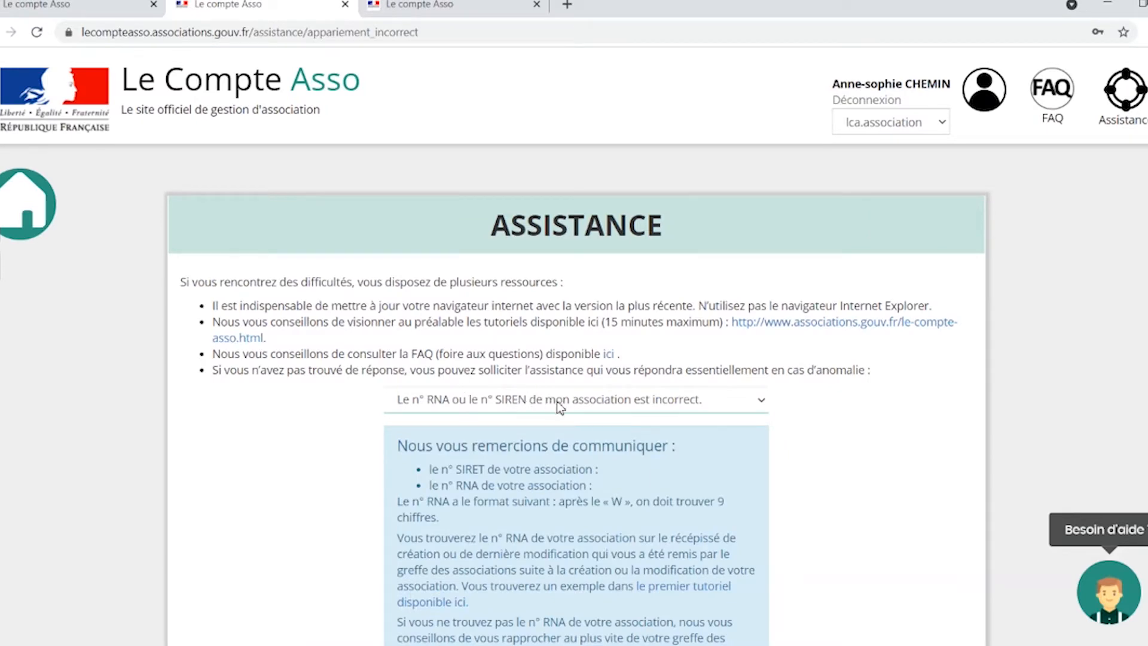
{"action": "scroll", "coordinate": [559, 407], "scroll_direction": "down", "scroll_amount": 5}
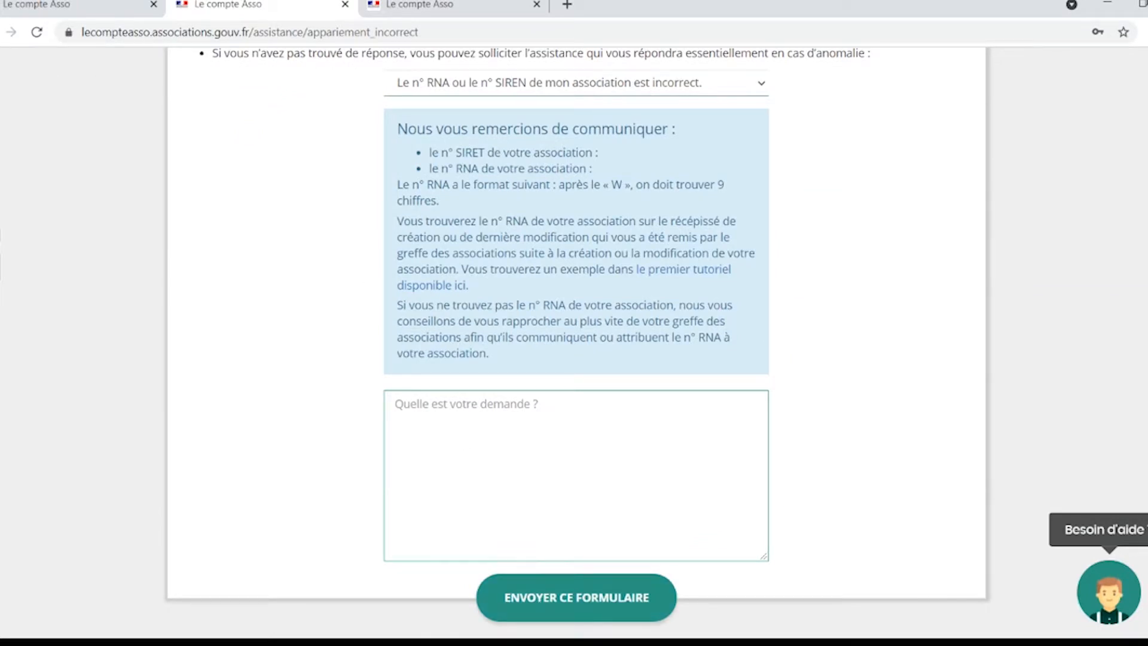
{"action": "left_click", "coordinate": [0, 33]}
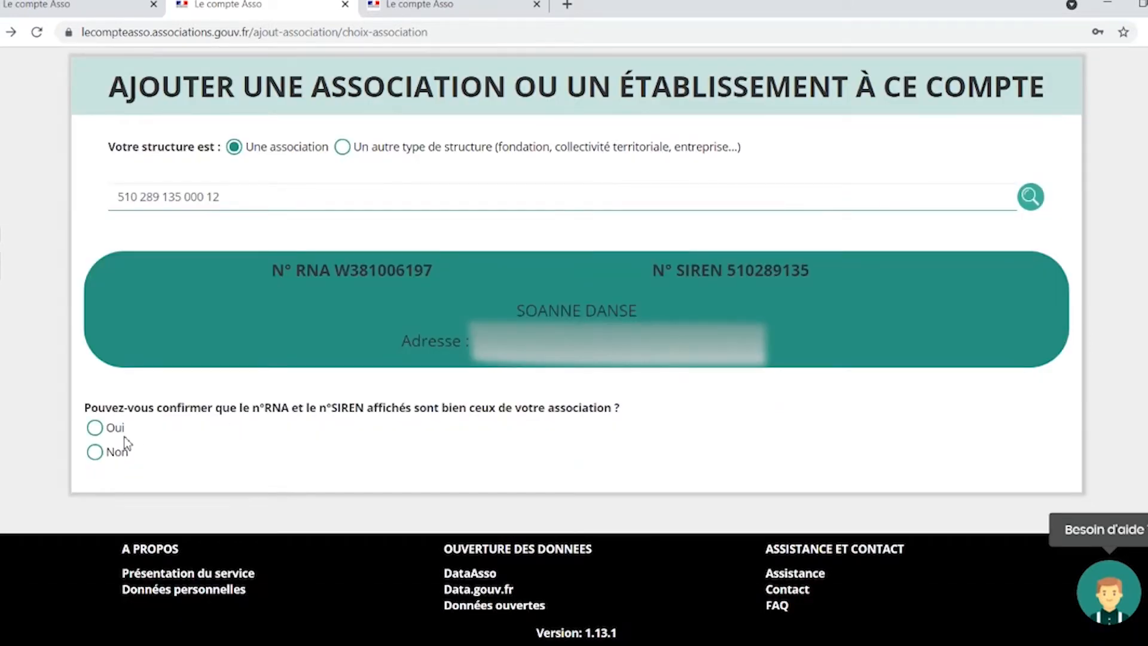
{"action": "left_click", "coordinate": [108, 432]}
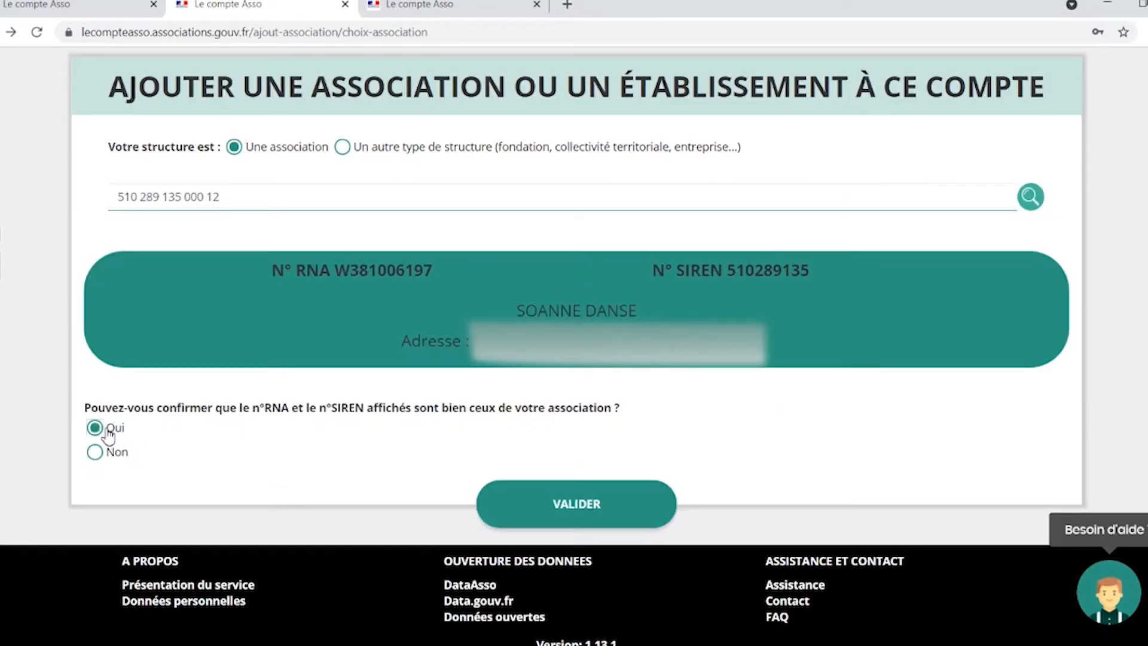
Submit SOANNE DANSE with function Trésorière and the honour certificate accepted.
{"action": "left_click", "coordinate": [570, 520]}
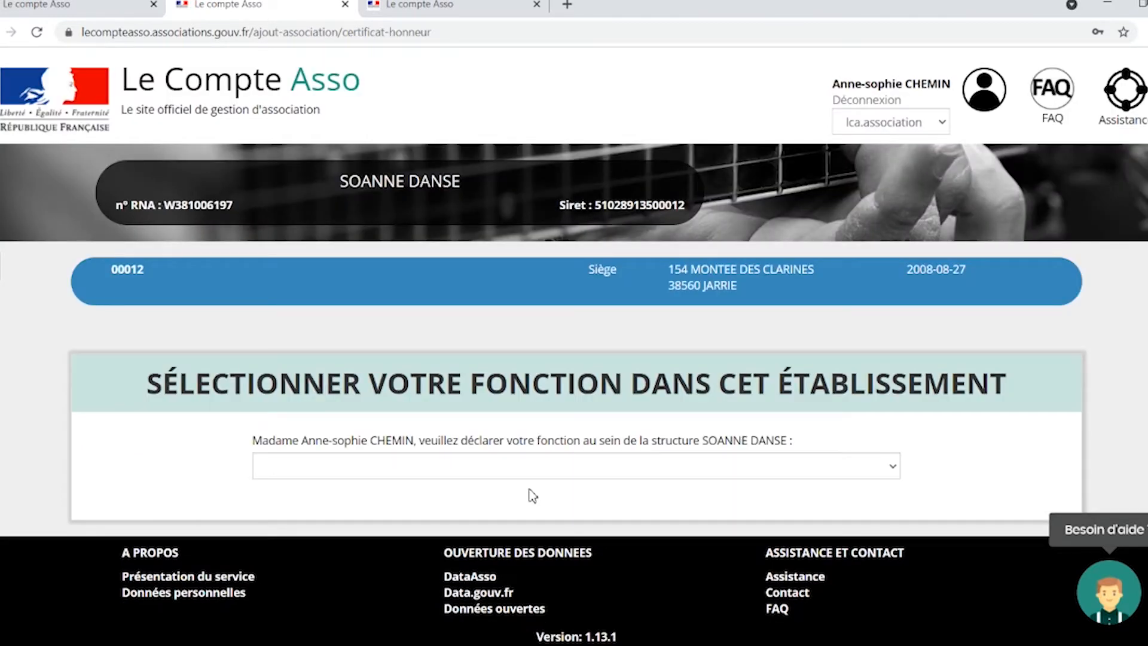
{"action": "left_click", "coordinate": [456, 466]}
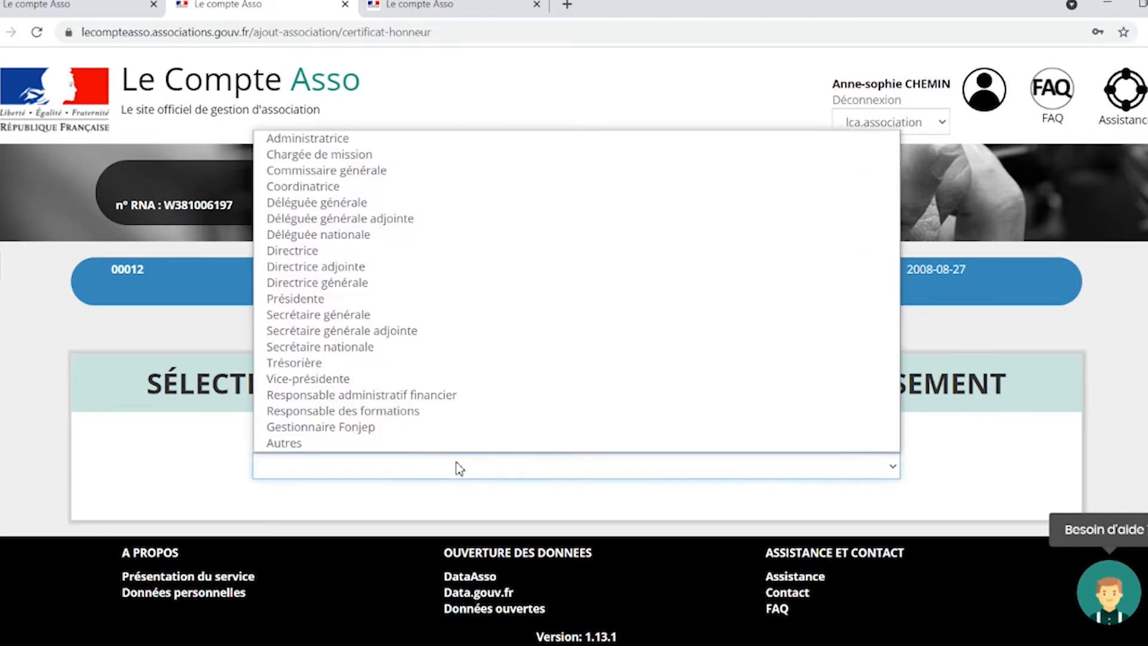
{"action": "left_click", "coordinate": [354, 363]}
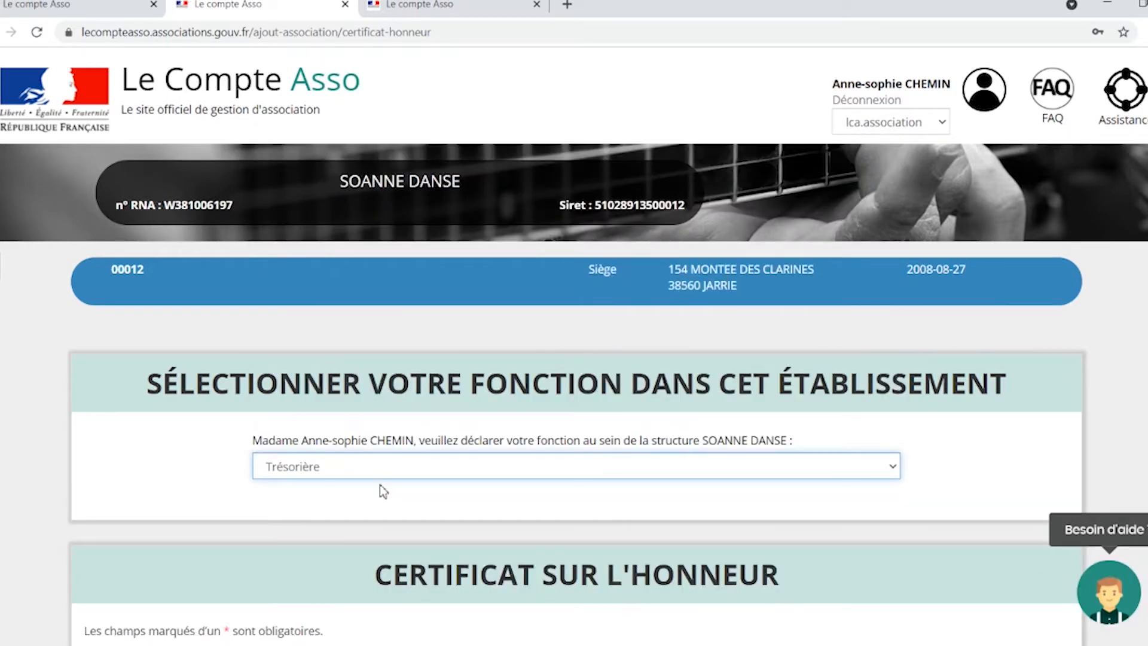
{"action": "scroll", "coordinate": [380, 485], "scroll_direction": "down", "scroll_amount": 1}
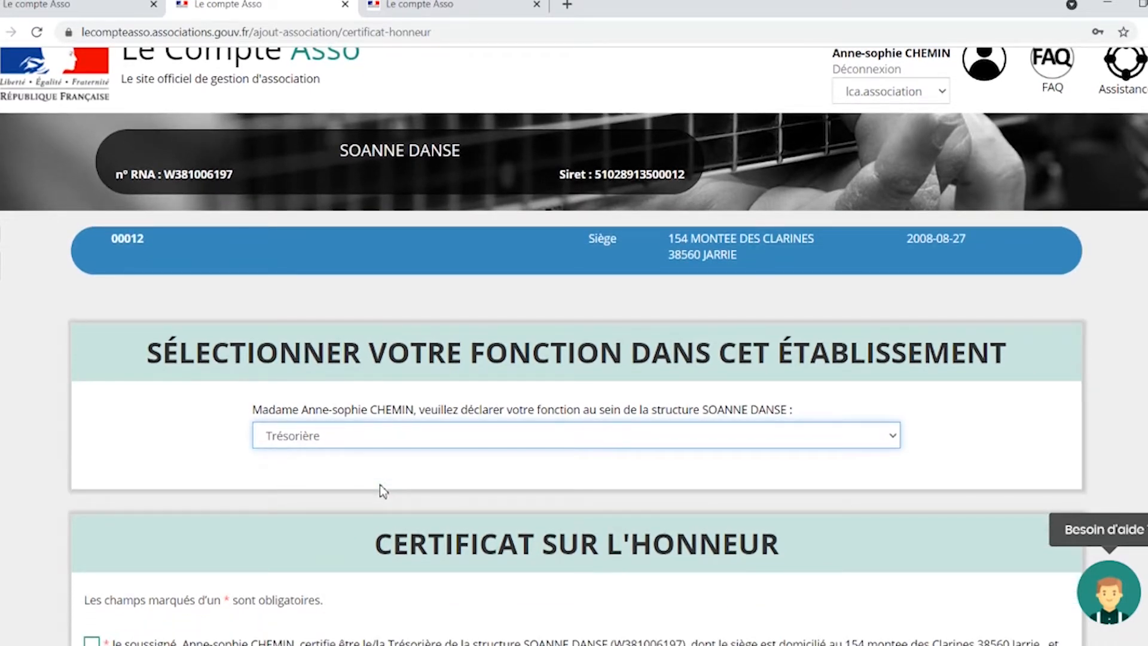
{"action": "scroll", "coordinate": [379, 485], "scroll_direction": "down", "scroll_amount": 4}
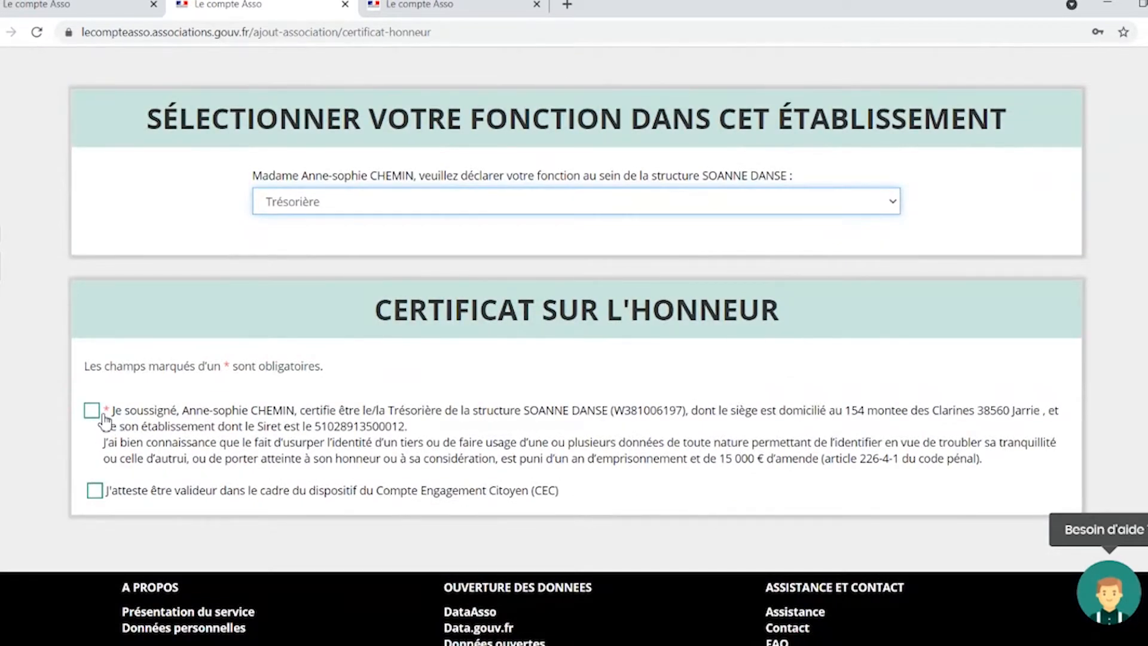
{"action": "left_click", "coordinate": [103, 414]}
{"action": "left_click", "coordinate": [597, 537]}
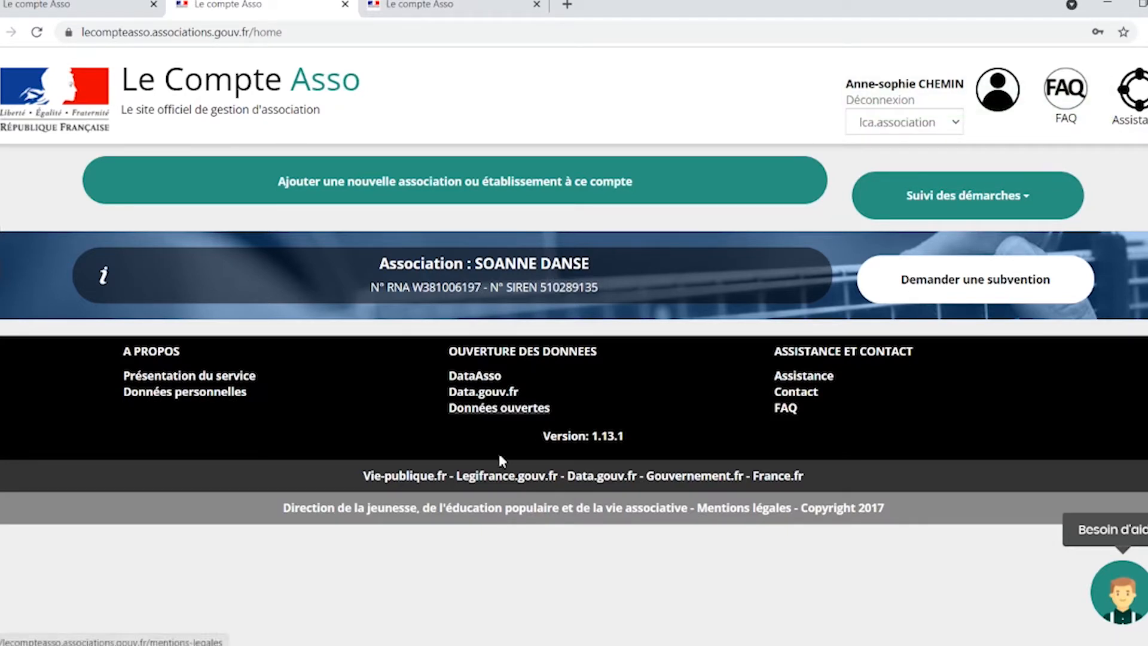
Review the association's Identité and Adresses et coordonnées sections and save the correspondence details.
{"action": "left_click", "coordinate": [400, 281]}
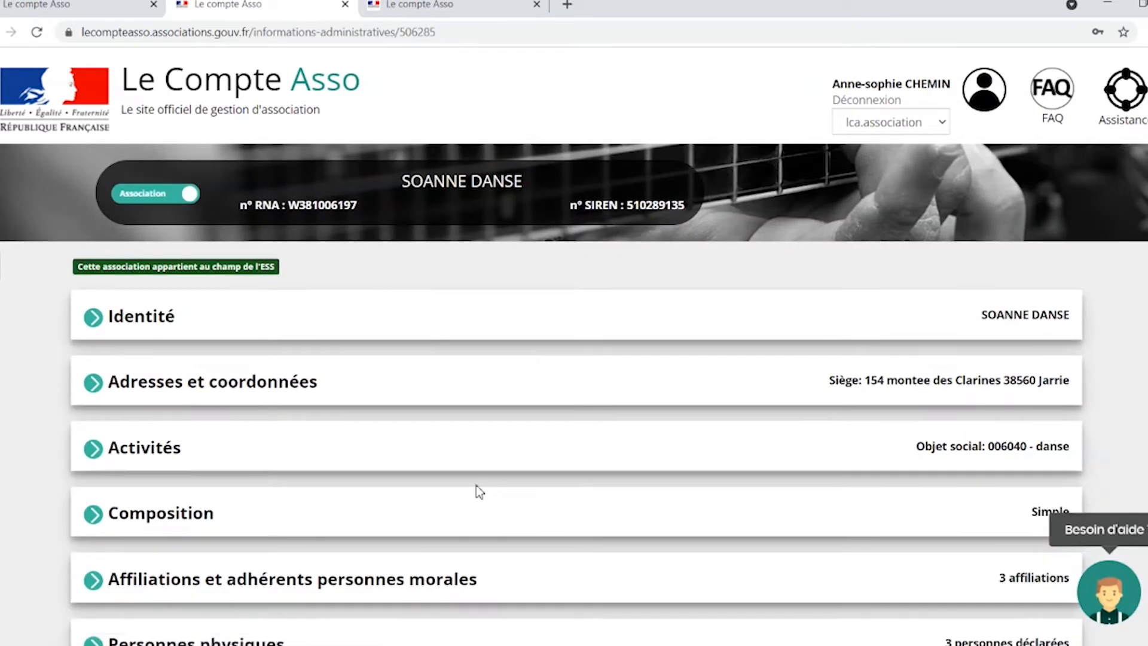
{"action": "scroll", "coordinate": [476, 485], "scroll_direction": "down", "scroll_amount": 1}
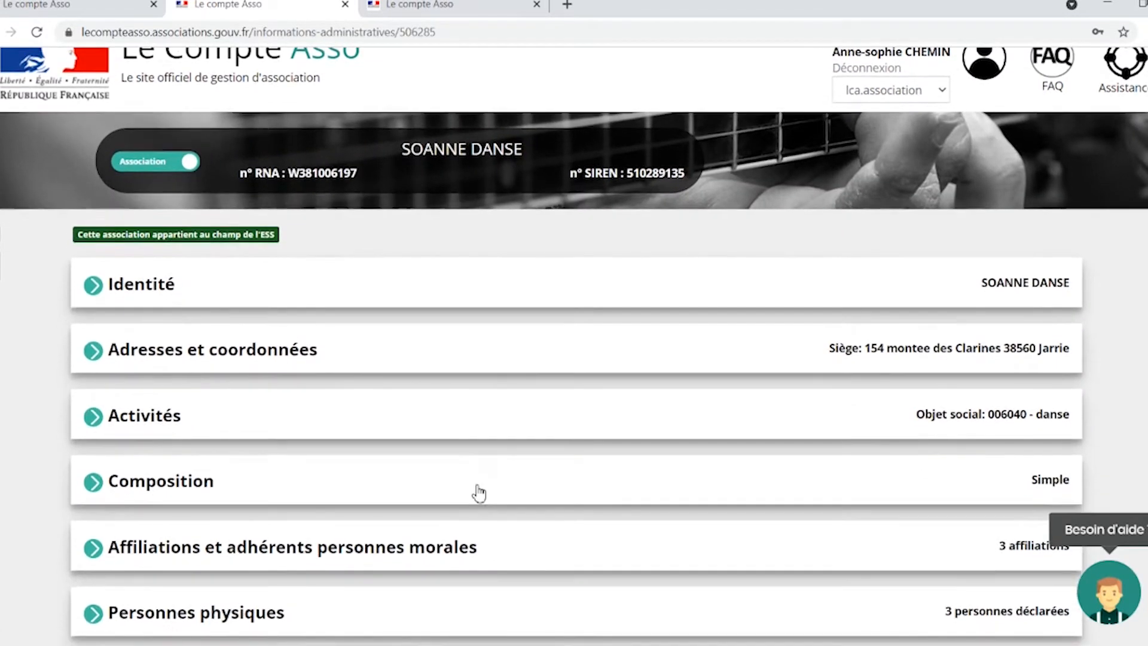
{"action": "left_click", "coordinate": [176, 288]}
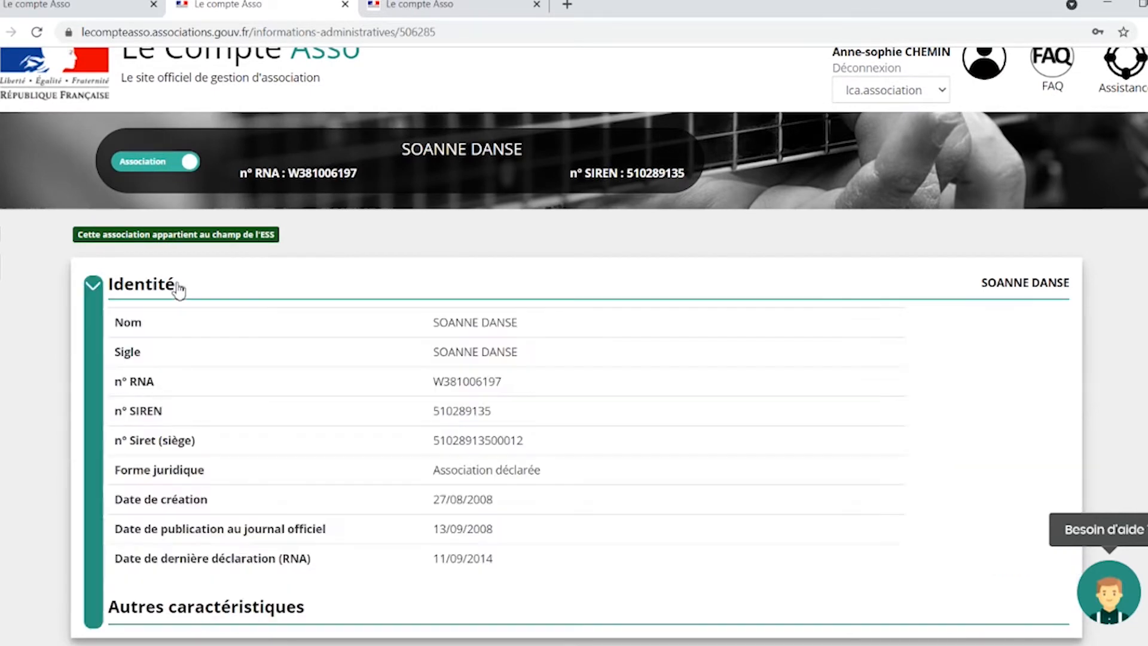
{"action": "left_click", "coordinate": [178, 289]}
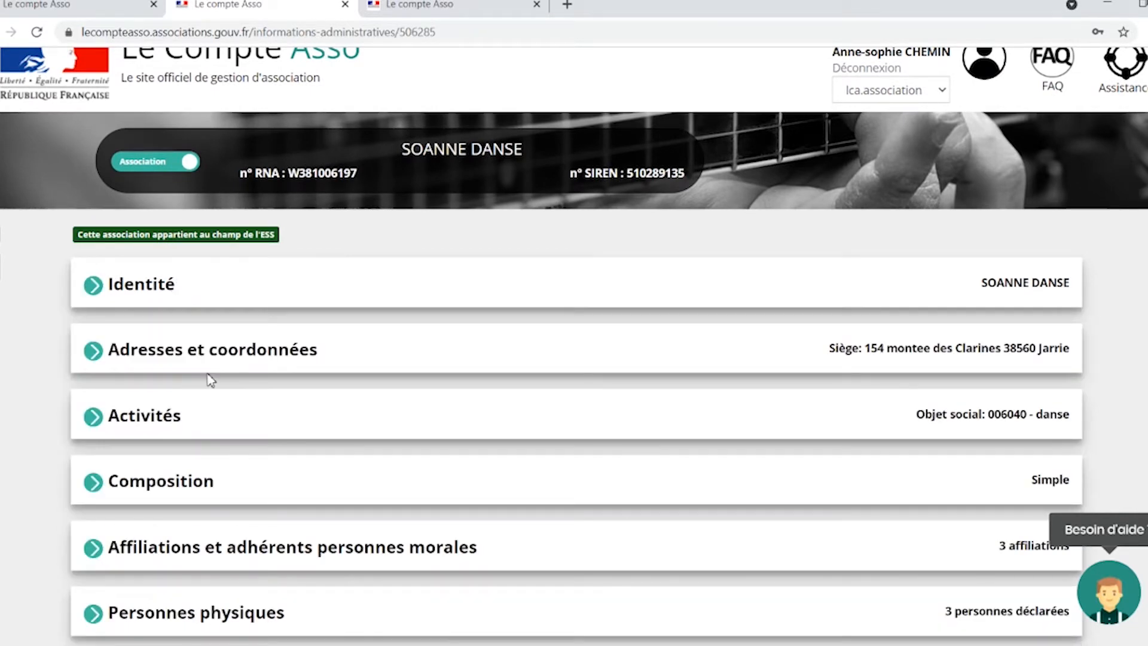
{"action": "left_click", "coordinate": [225, 363]}
{"action": "scroll", "coordinate": [229, 364], "scroll_direction": "down", "scroll_amount": 3}
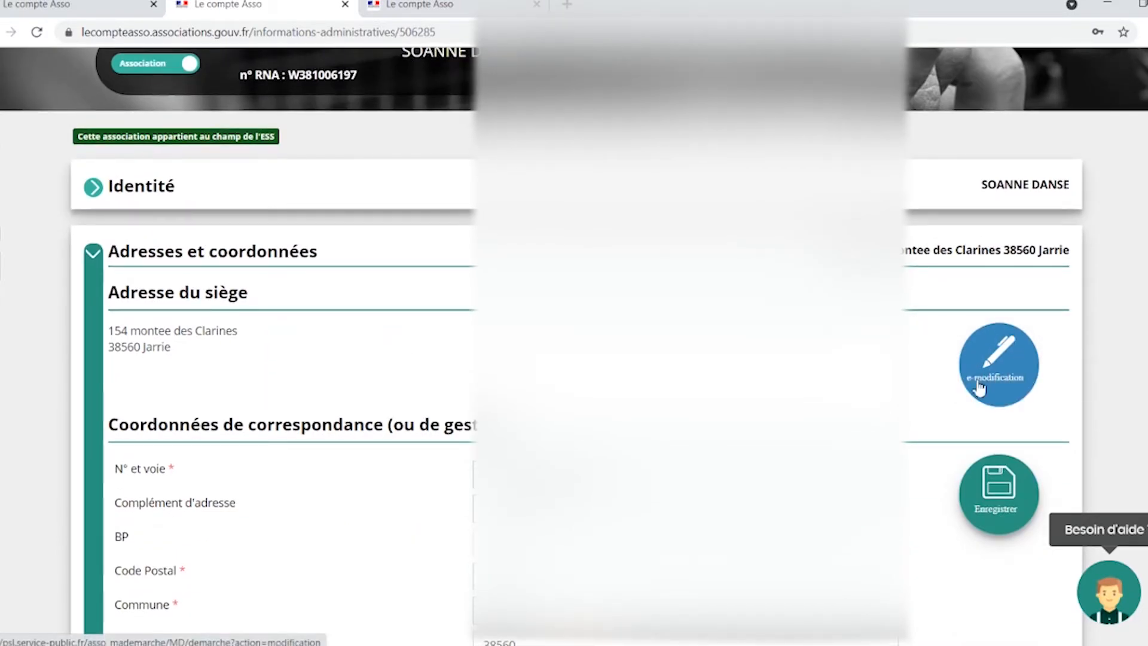
{"action": "scroll", "coordinate": [1056, 400], "scroll_direction": "down", "scroll_amount": 4}
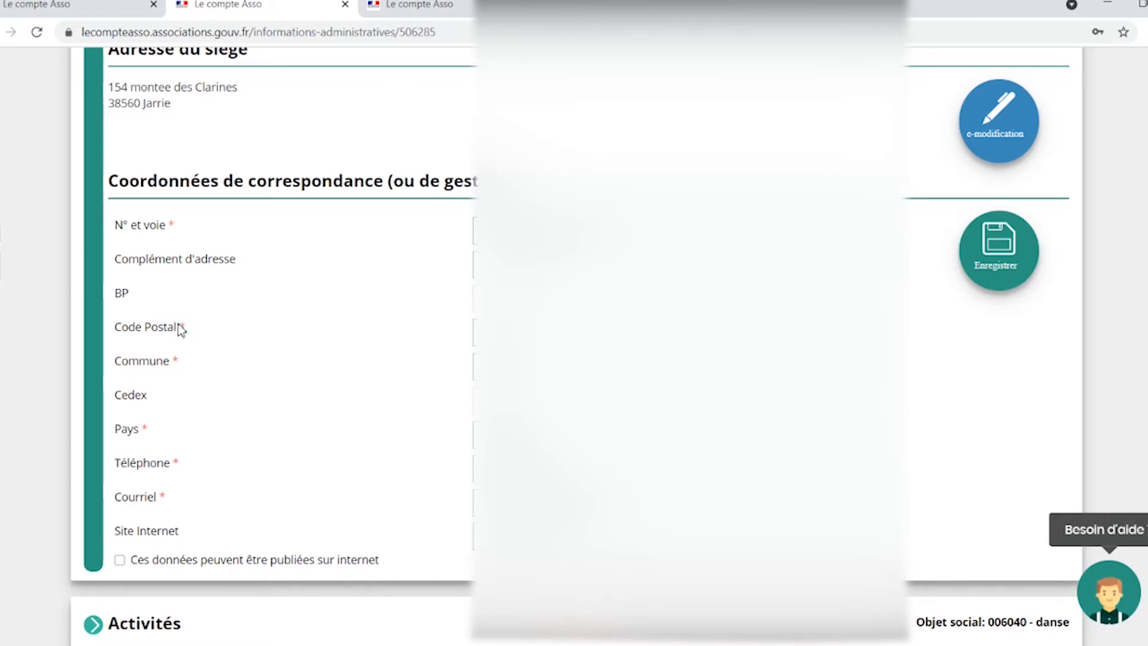
{"action": "scroll", "coordinate": [177, 328], "scroll_direction": "up", "scroll_amount": 1}
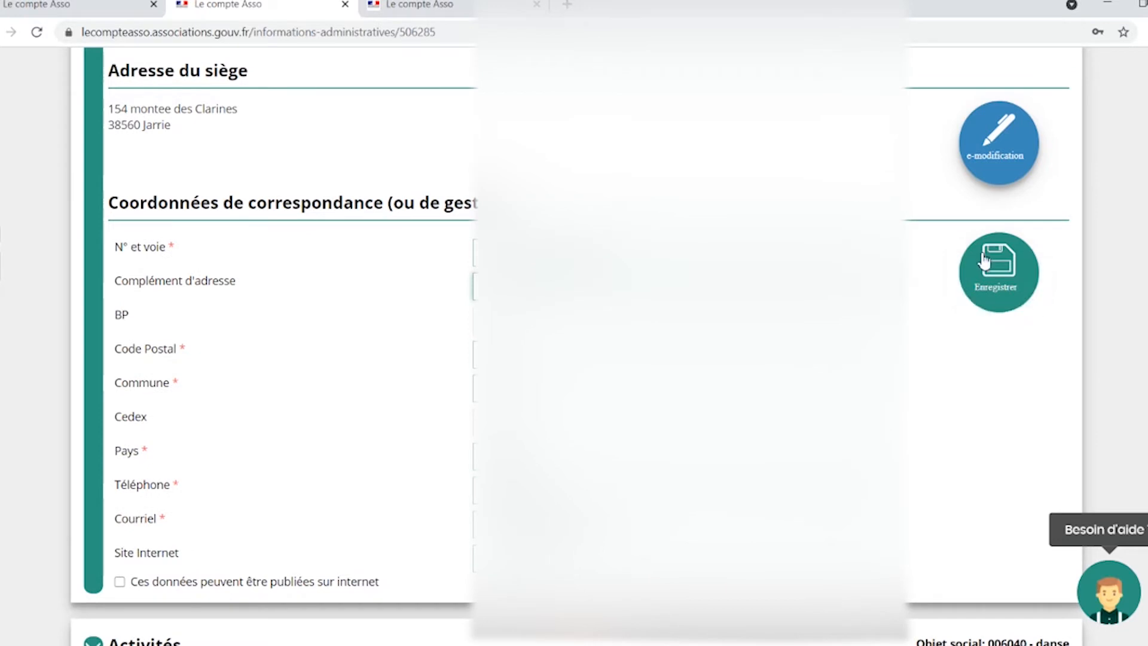
{"action": "left_click", "coordinate": [1021, 274]}
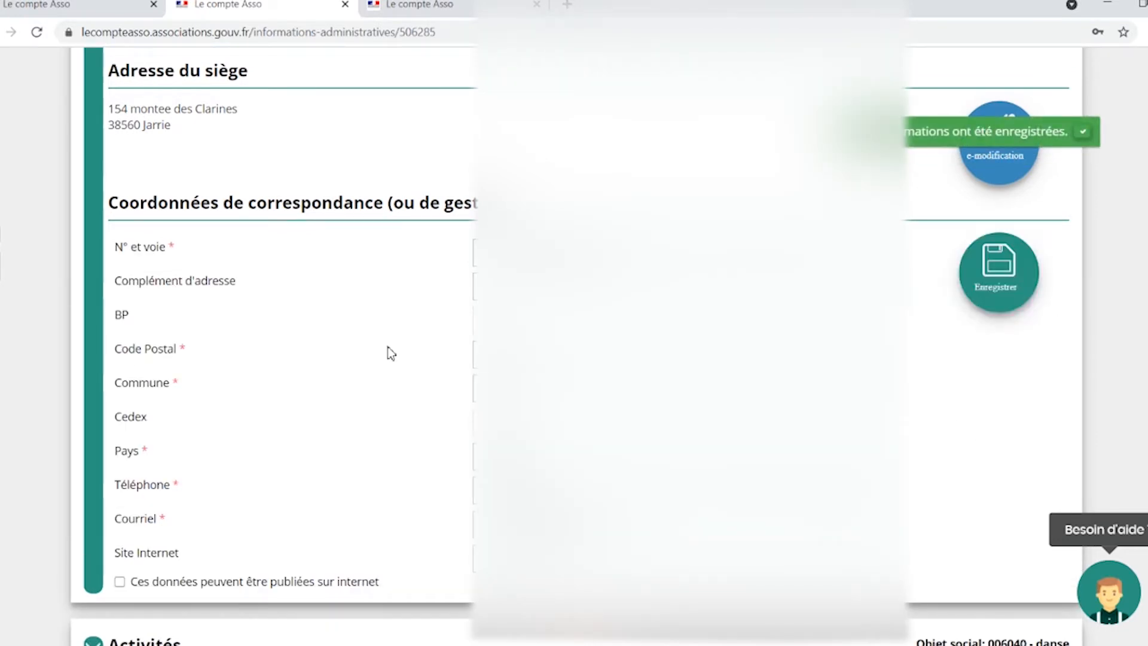
{"action": "scroll", "coordinate": [390, 353], "scroll_direction": "up", "scroll_amount": 6}
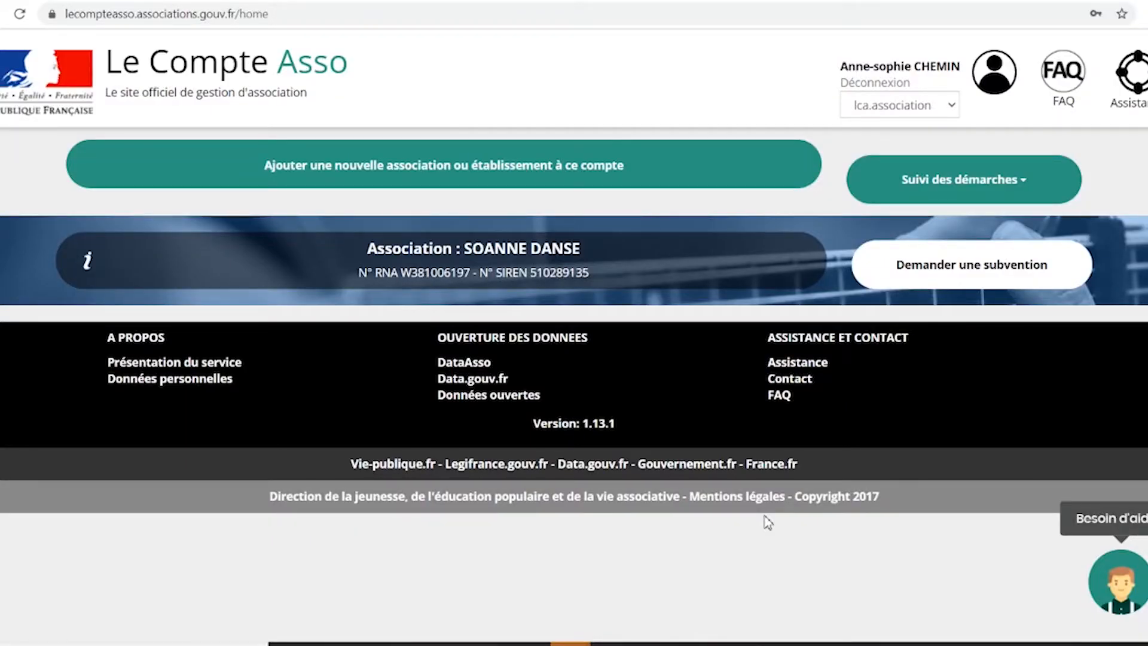
Start a new subsidy request and search the schemes for code 1101.
{"action": "left_click", "coordinate": [939, 278]}
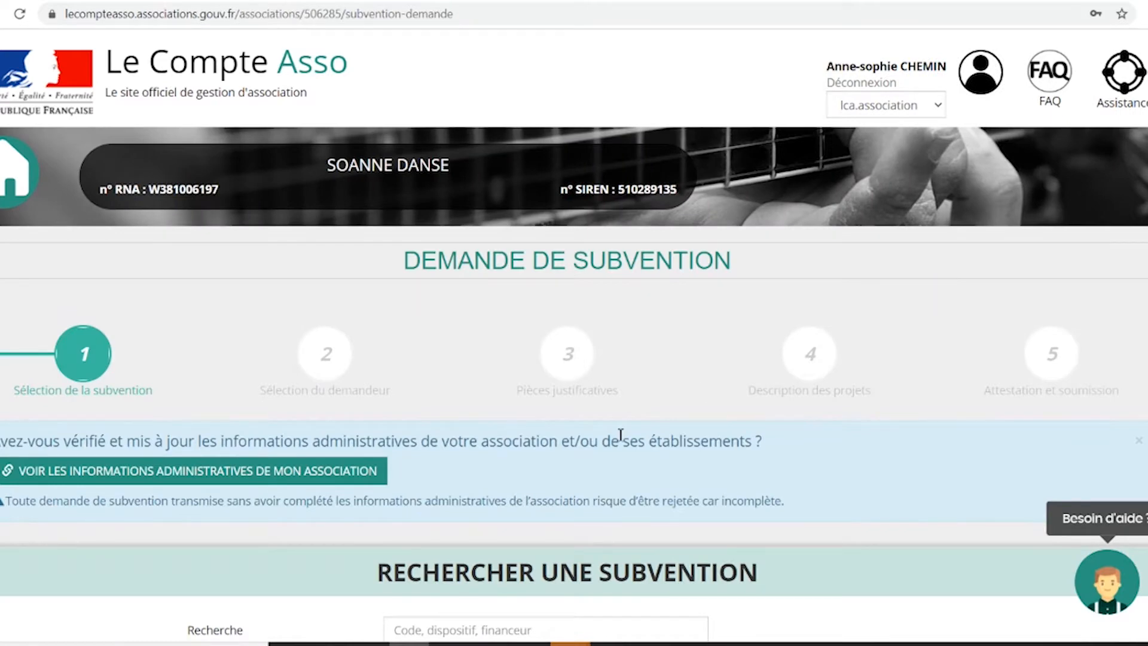
{"action": "scroll", "coordinate": [620, 435], "scroll_direction": "down", "scroll_amount": 3}
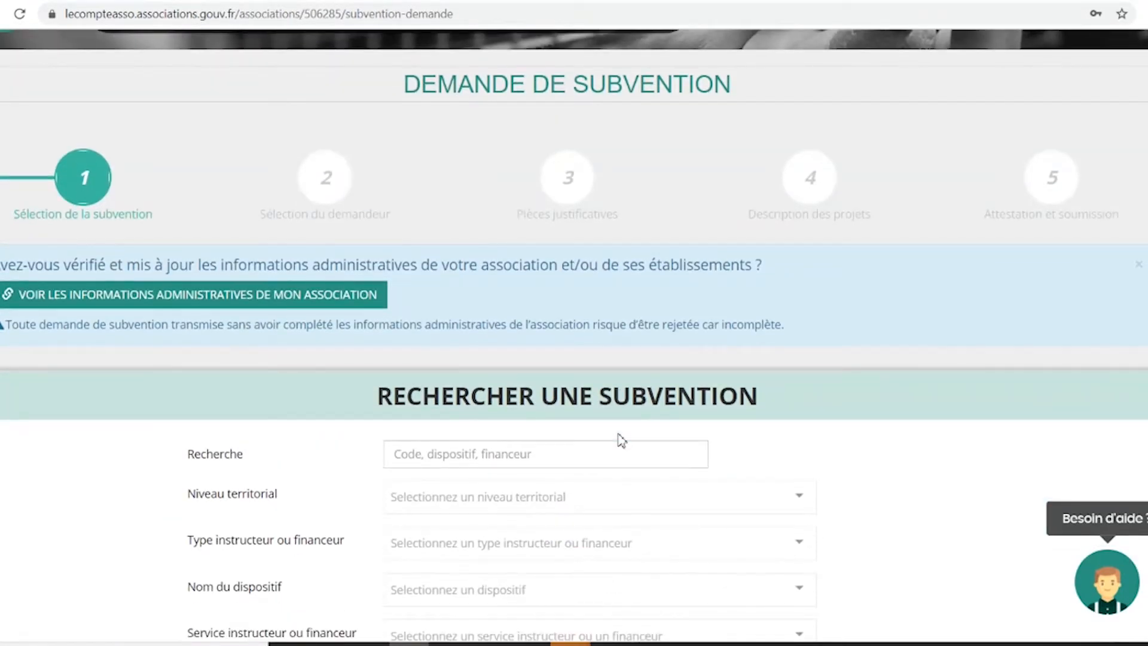
{"action": "scroll", "coordinate": [621, 440], "scroll_direction": "down", "scroll_amount": 3}
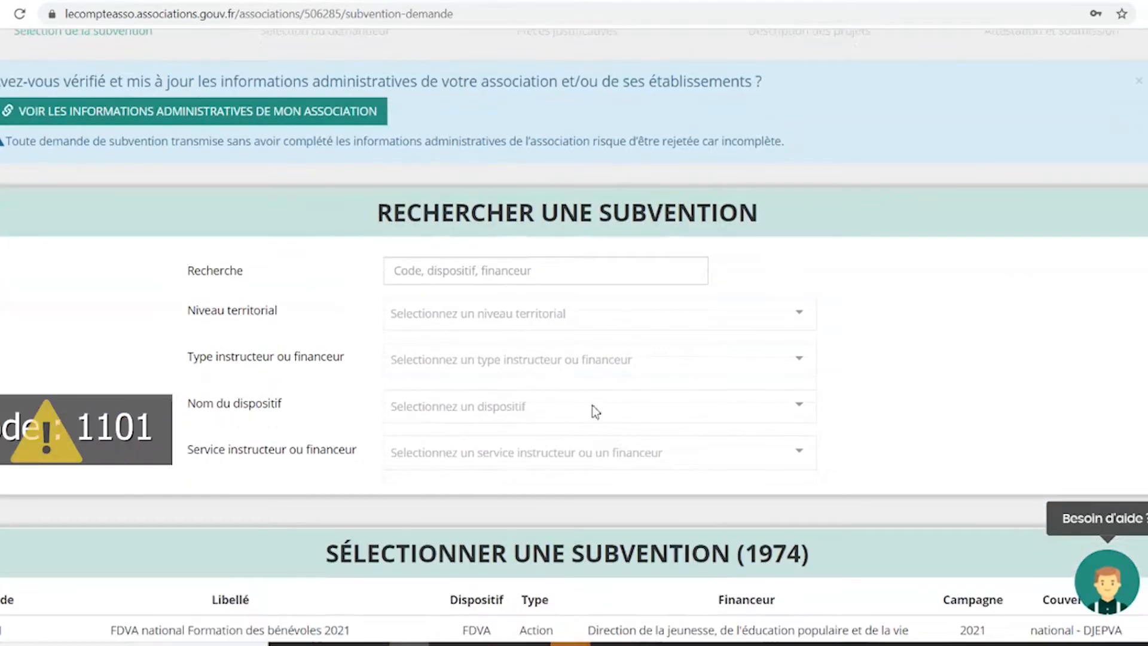
{"action": "left_click", "coordinate": [511, 273]}
{"action": "type", "text": "1101"}
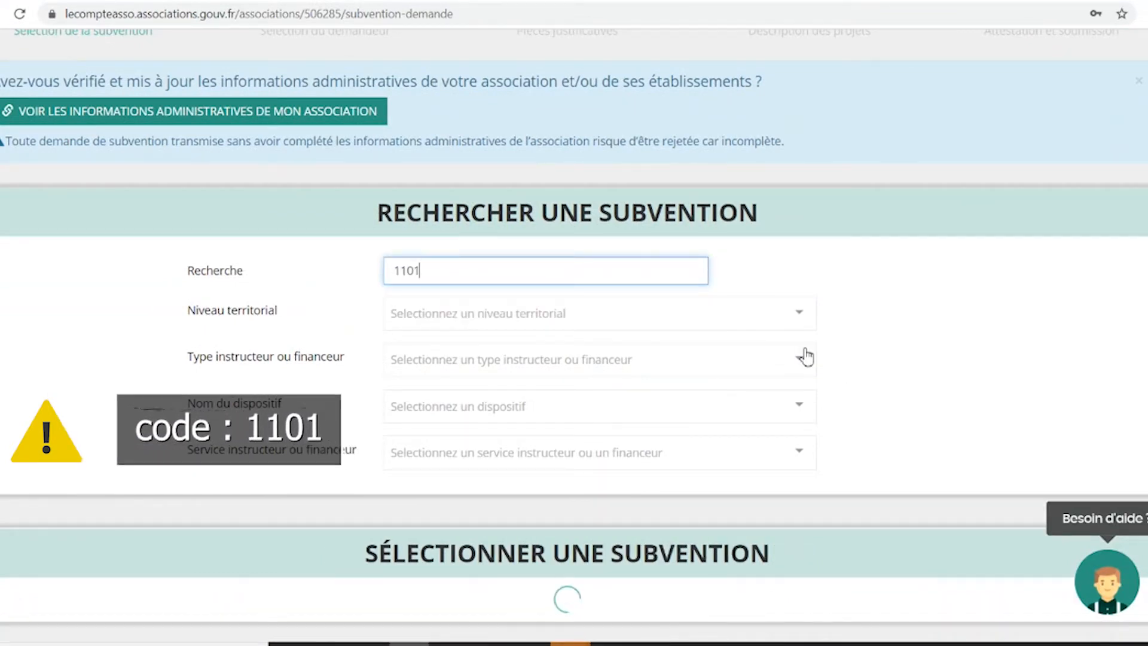
Choose FFDanse - France - Projet sportif fédéral with sub-scheme Projets sportifs fédéraux and continue.
{"action": "scroll", "coordinate": [801, 356], "scroll_direction": "down", "scroll_amount": 1}
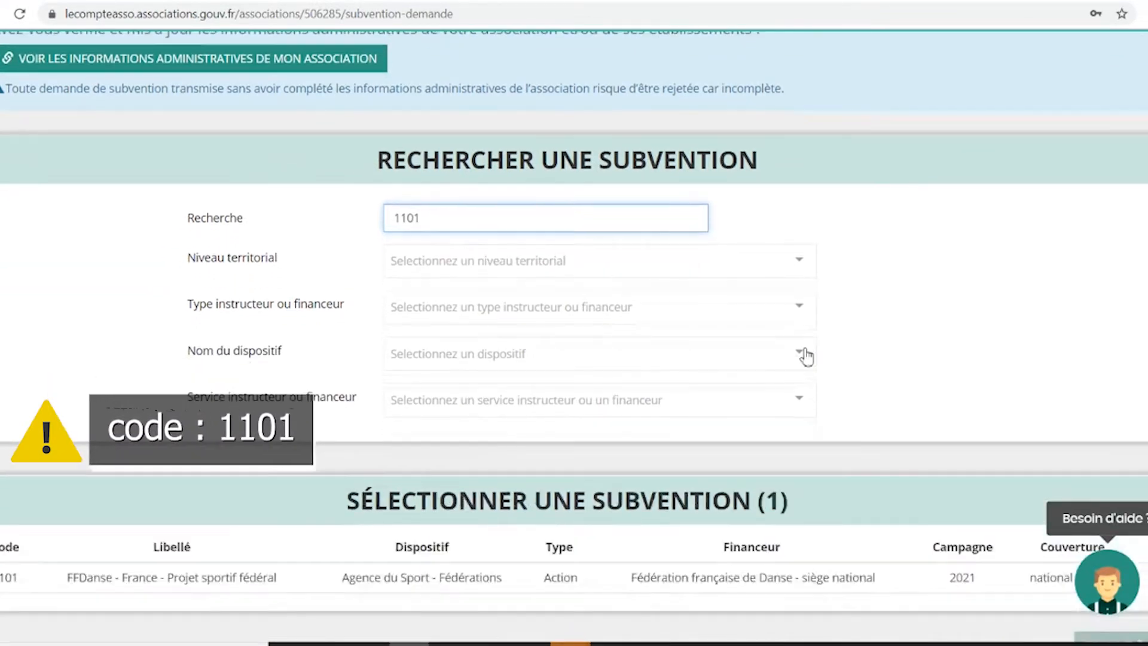
{"action": "scroll", "coordinate": [804, 356], "scroll_direction": "down", "scroll_amount": 3}
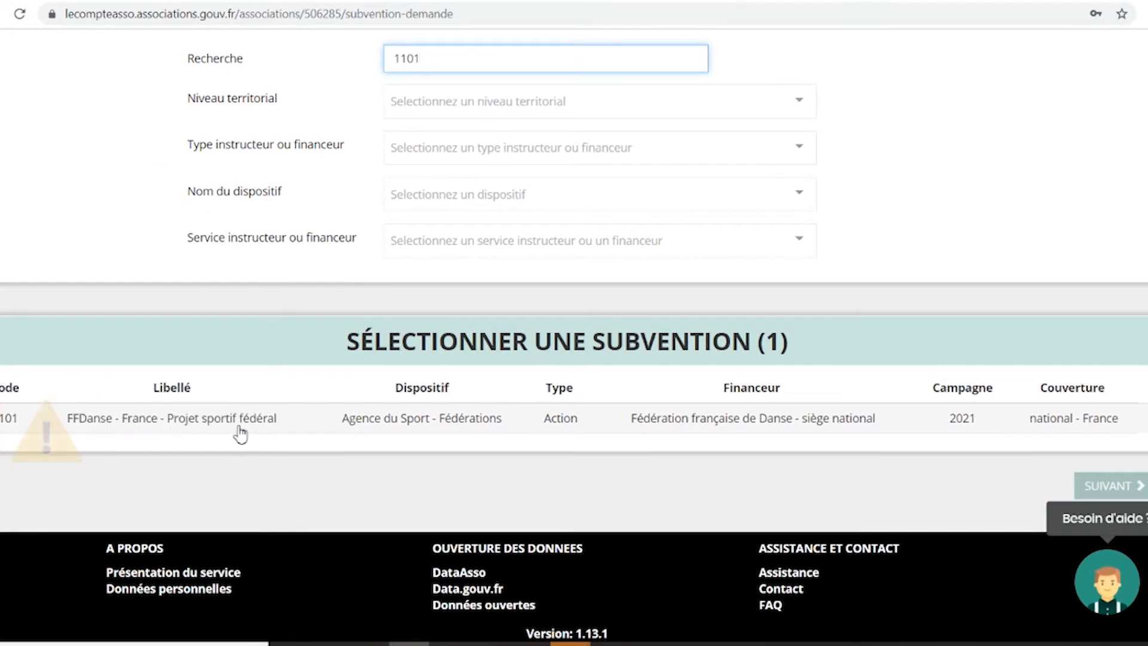
{"action": "left_click", "coordinate": [241, 432]}
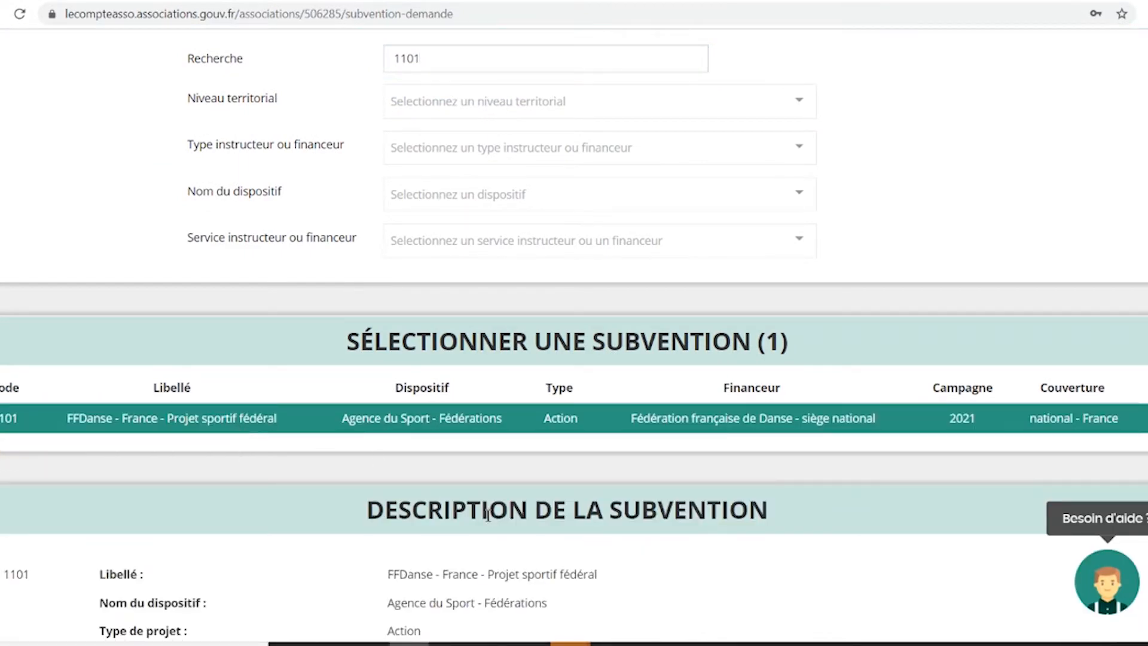
{"action": "scroll", "coordinate": [488, 515], "scroll_direction": "down", "scroll_amount": 1}
{"action": "scroll", "coordinate": [487, 514], "scroll_direction": "down", "scroll_amount": 8}
{"action": "left_click", "coordinate": [419, 411]}
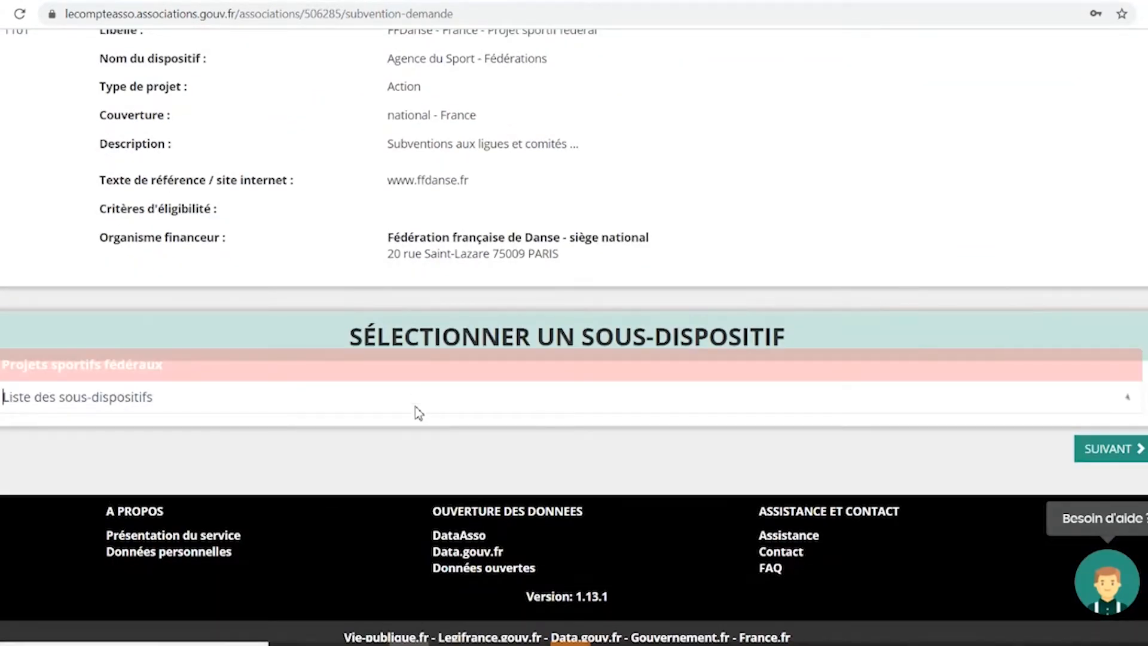
{"action": "left_click", "coordinate": [339, 377]}
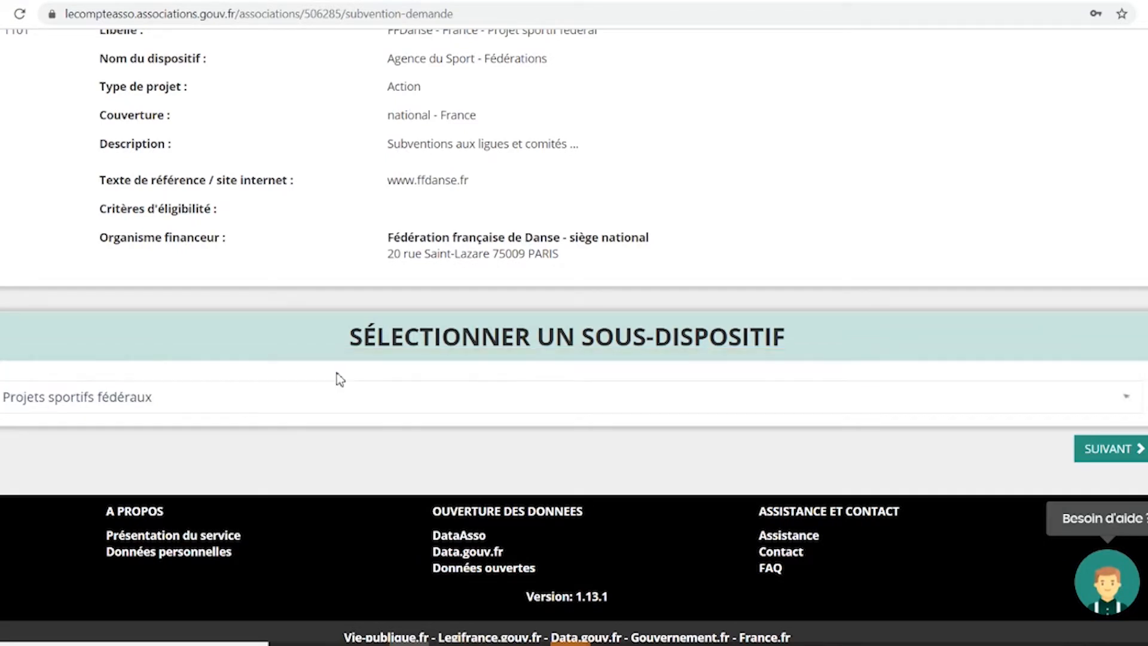
{"action": "left_click", "coordinate": [1121, 448]}
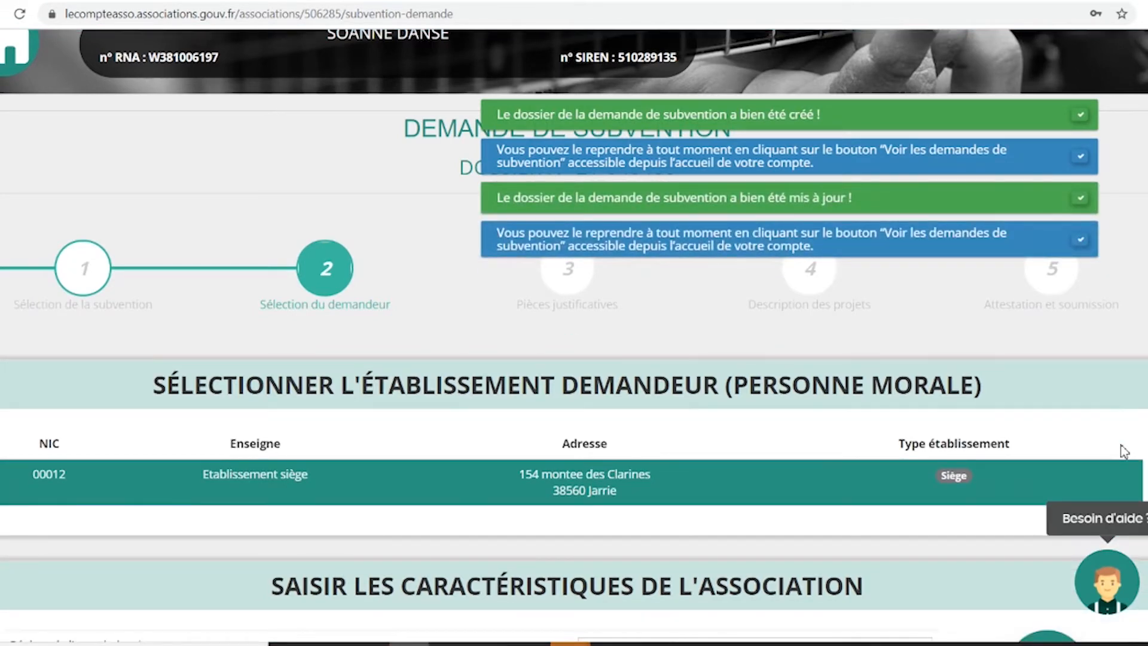
Scroll through Sélection du demandeur and try to continue, triggering the missing-selections warning.
{"action": "scroll", "coordinate": [647, 469], "scroll_direction": "down", "scroll_amount": 3}
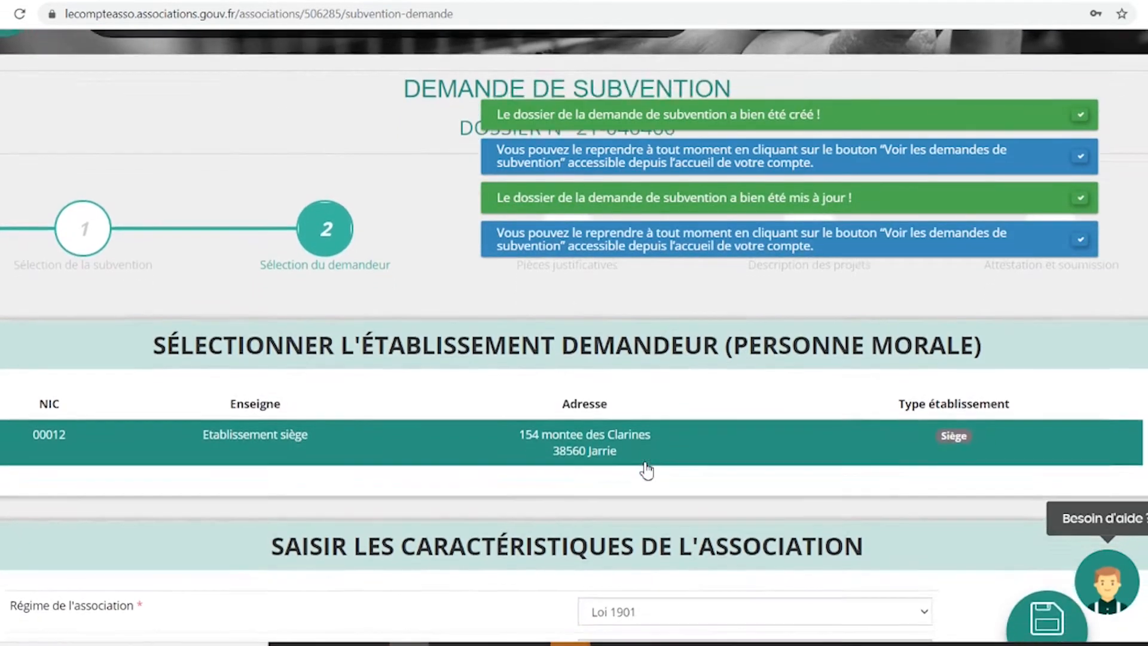
{"action": "scroll", "coordinate": [647, 469], "scroll_direction": "down", "scroll_amount": 3}
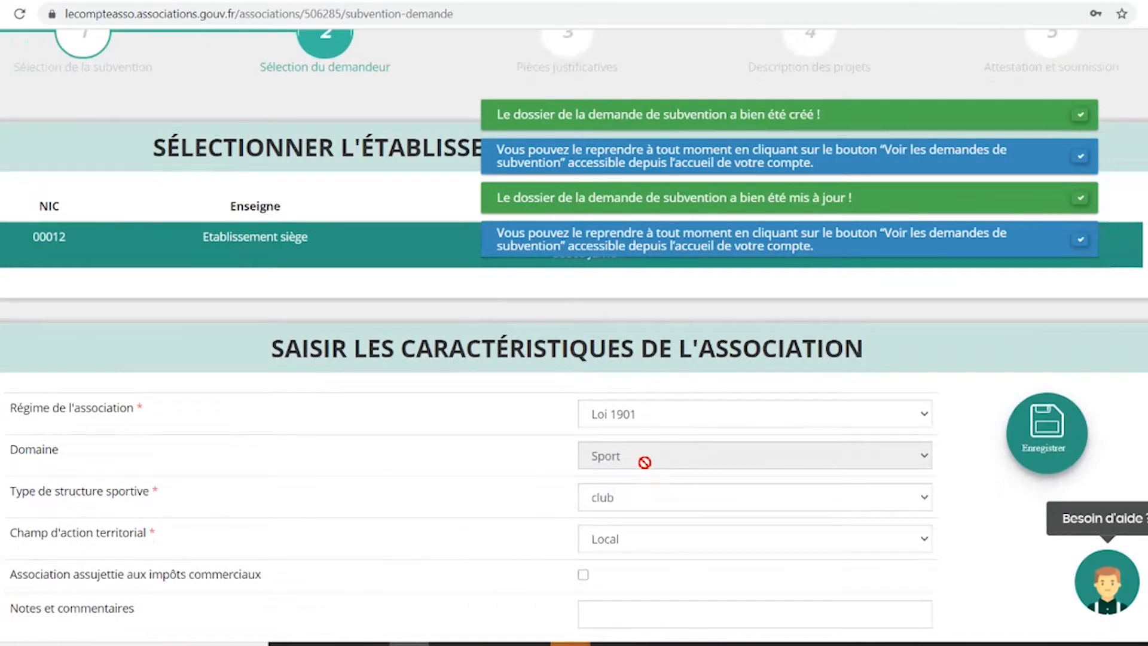
{"action": "scroll", "coordinate": [648, 470], "scroll_direction": "down", "scroll_amount": 5}
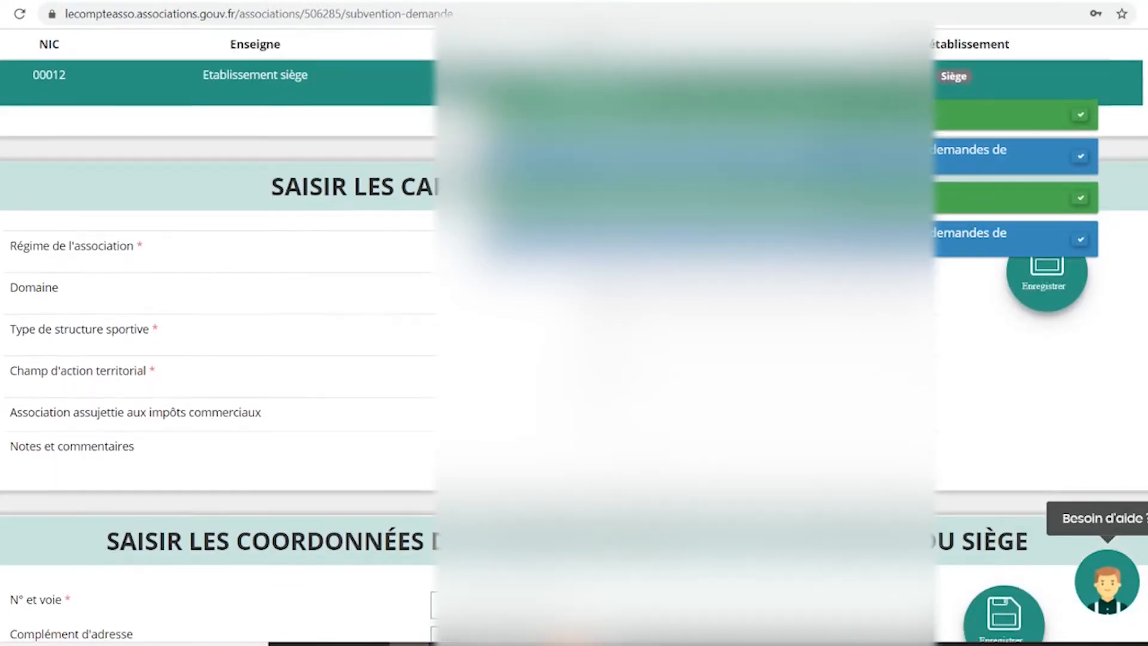
{"action": "scroll", "coordinate": [648, 469], "scroll_direction": "down", "scroll_amount": 1}
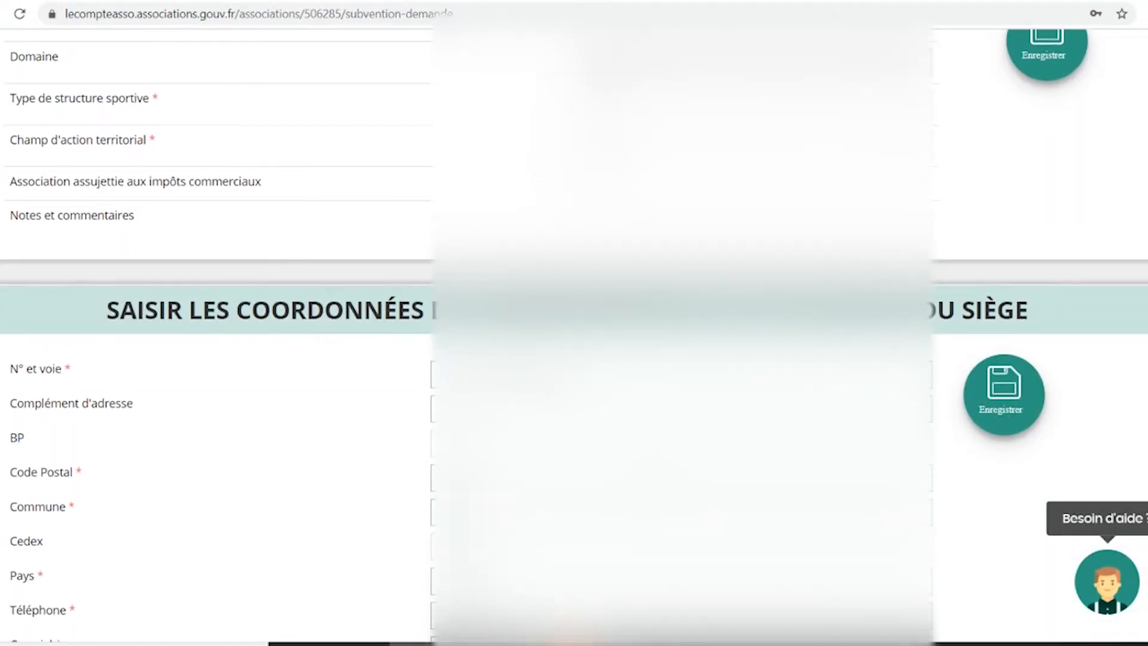
{"action": "scroll", "coordinate": [647, 469], "scroll_direction": "down", "scroll_amount": 9}
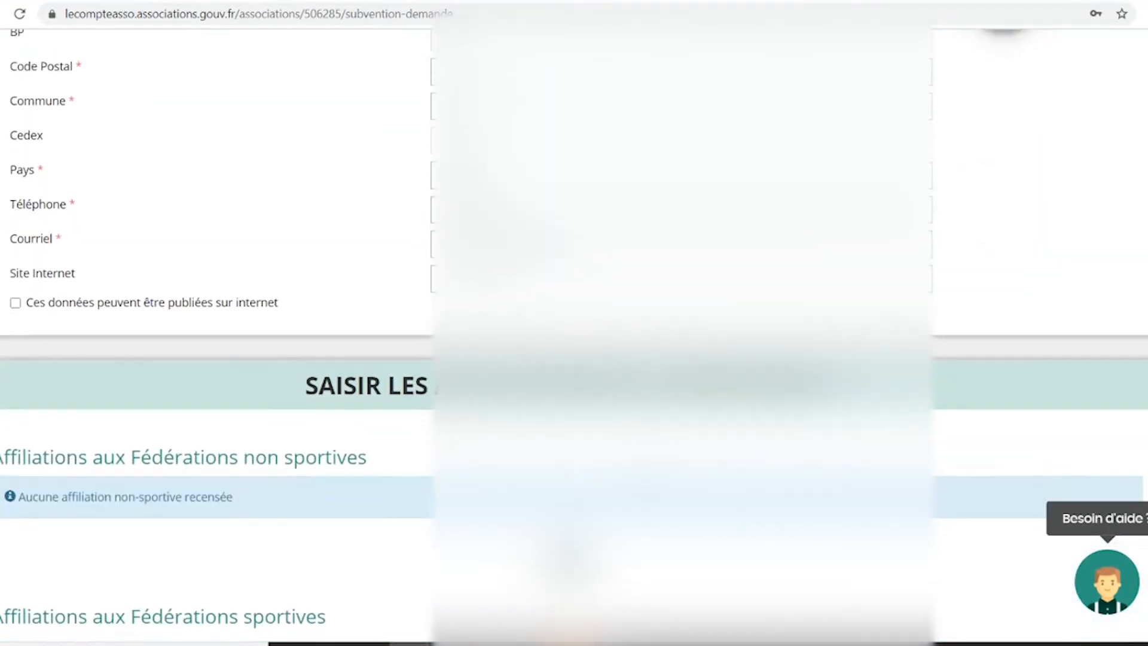
{"action": "scroll", "coordinate": [647, 469], "scroll_direction": "down", "scroll_amount": 1}
{"action": "scroll", "coordinate": [646, 468], "scroll_direction": "down", "scroll_amount": 5}
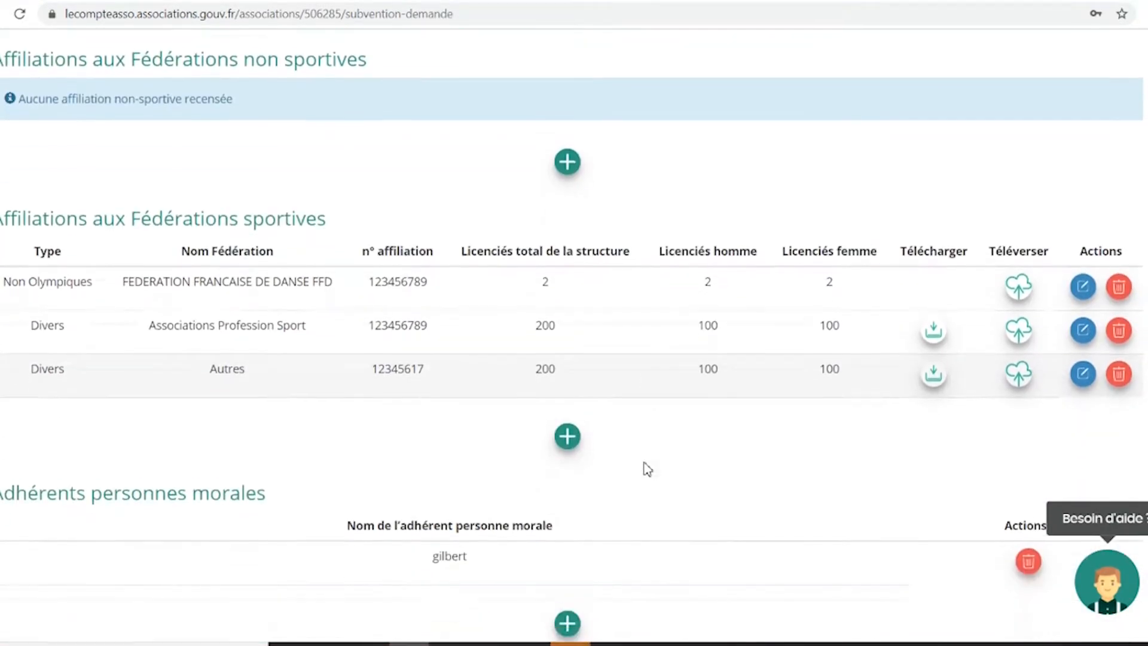
{"action": "scroll", "coordinate": [647, 468], "scroll_direction": "down", "scroll_amount": 12}
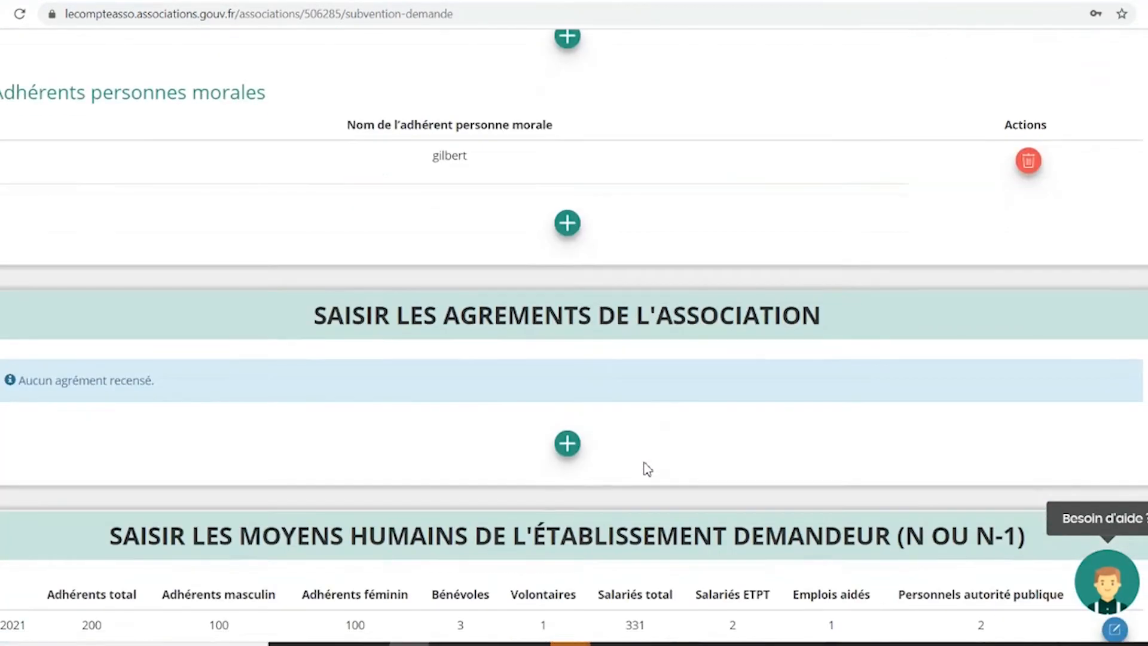
{"action": "scroll", "coordinate": [647, 468], "scroll_direction": "down", "scroll_amount": 11}
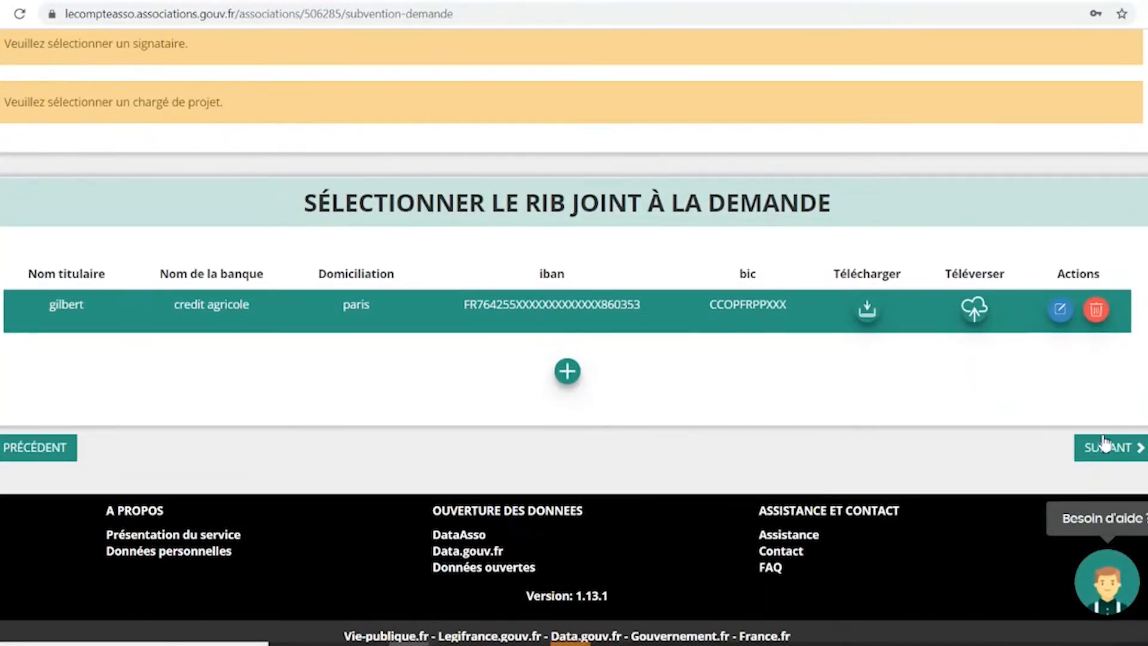
{"action": "left_click", "coordinate": [1106, 448]}
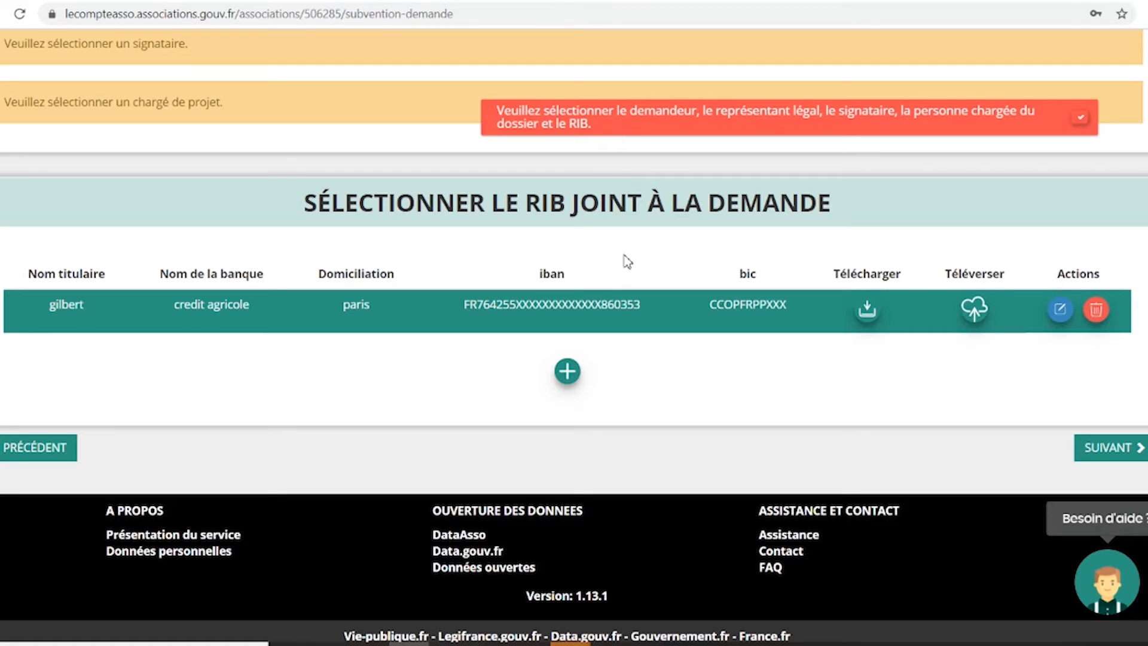
{"action": "scroll", "coordinate": [624, 263], "scroll_direction": "up", "scroll_amount": 8}
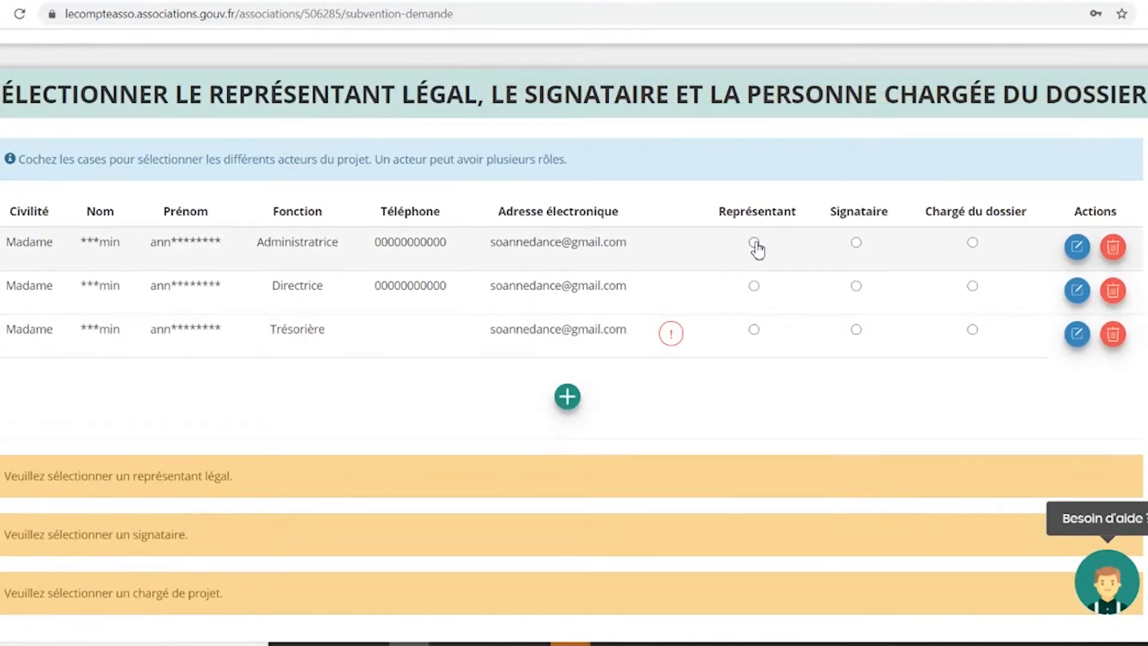
Assign the Administratrice as legal representative, Directrice as signatory and Trésorière as person in charge.
{"action": "left_click", "coordinate": [755, 243]}
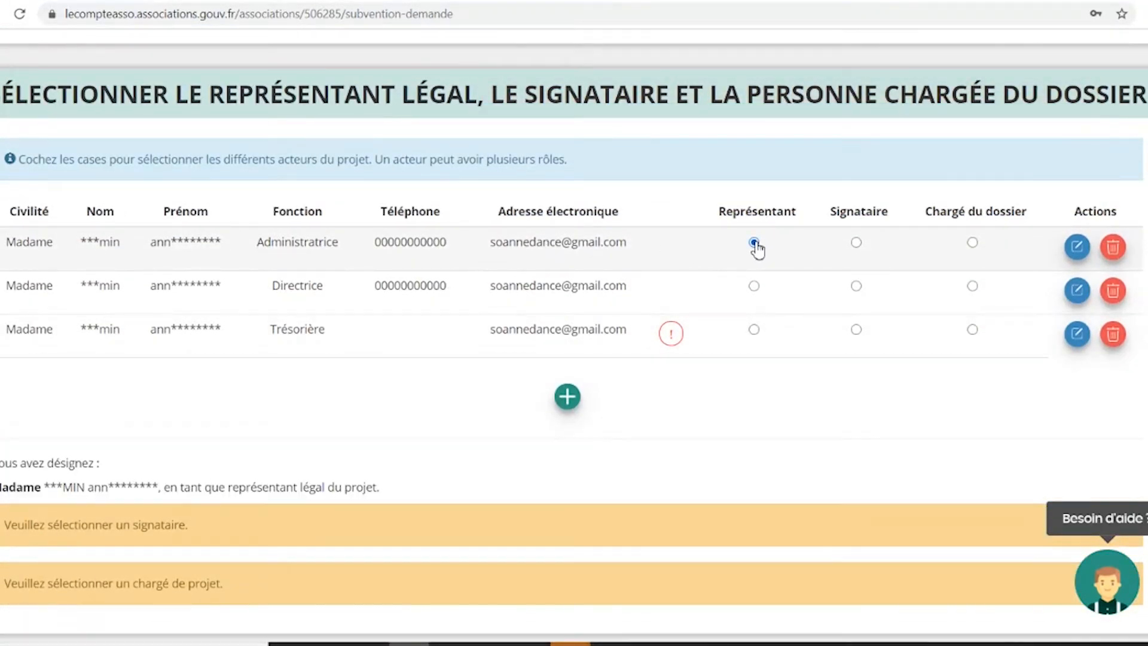
{"action": "left_click", "coordinate": [856, 287]}
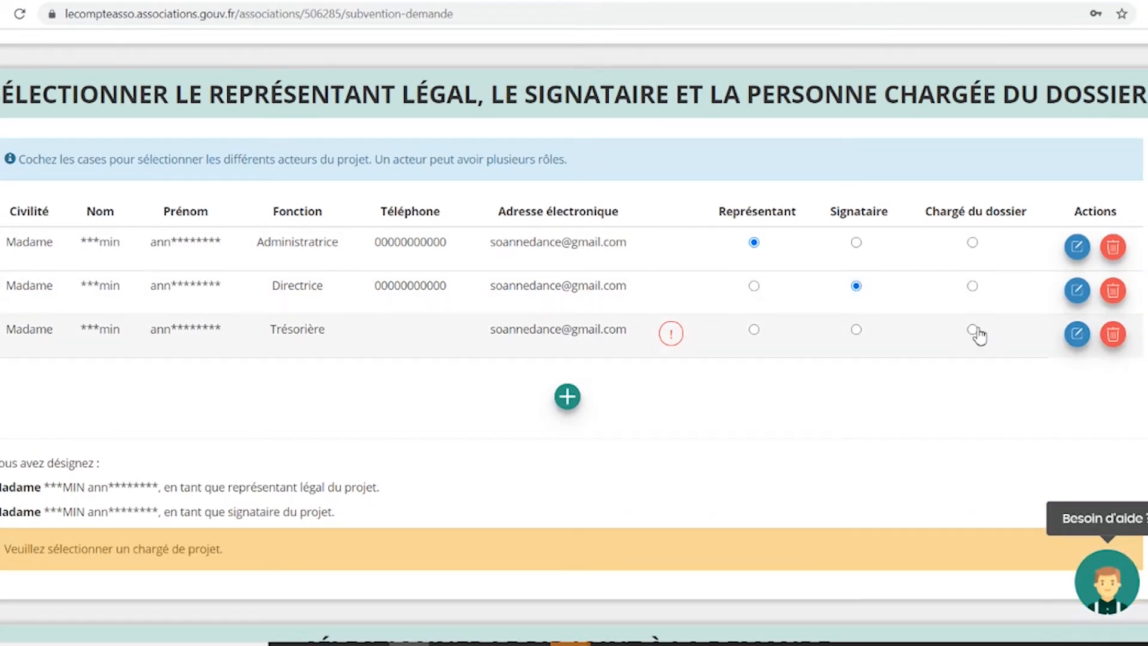
{"action": "left_click", "coordinate": [972, 330]}
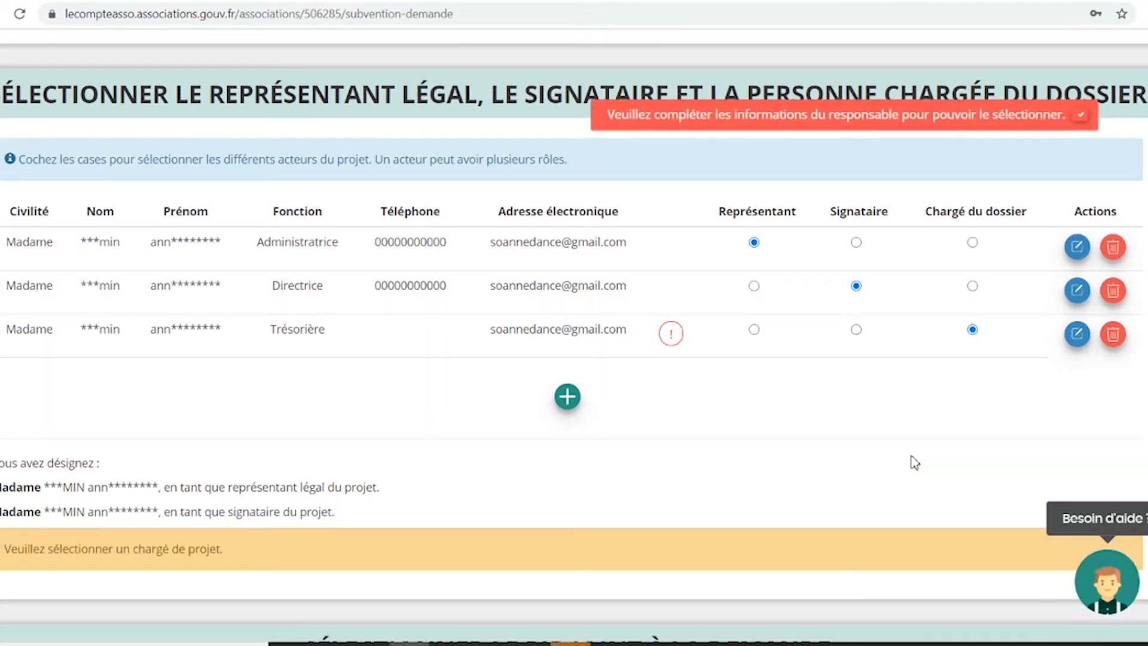
Add the Trésorière's telephone number to her details and save them.
{"action": "mouse_move", "coordinate": [675, 339]}
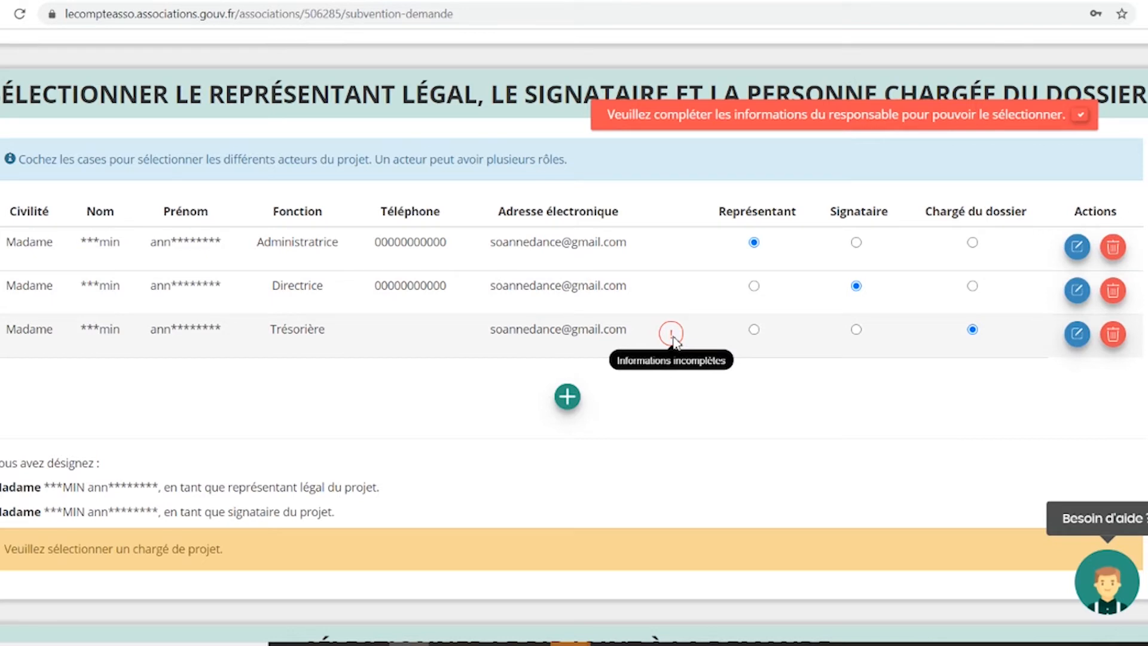
{"action": "left_click", "coordinate": [1077, 333]}
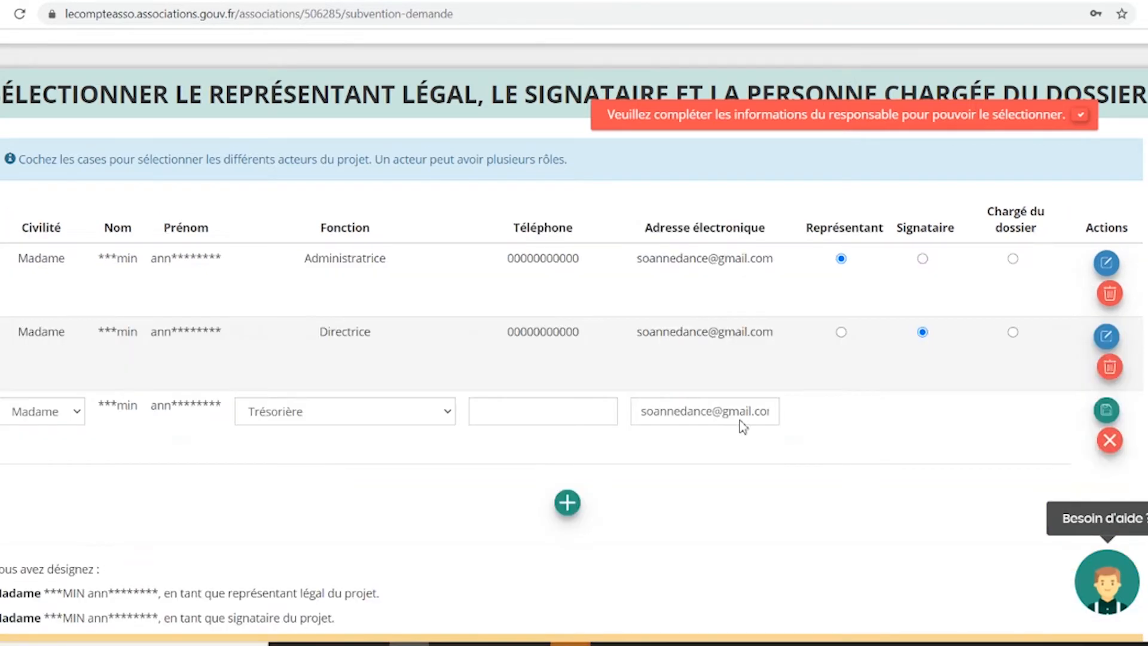
{"action": "left_click", "coordinate": [585, 404]}
{"action": "type", "text": "0"}
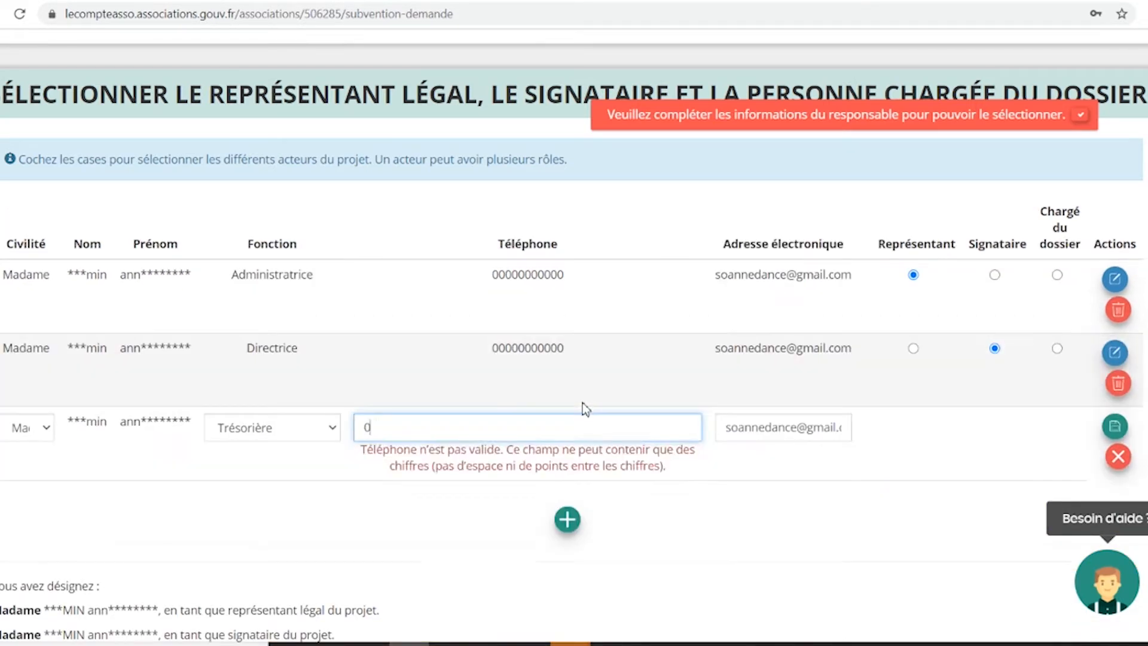
{"action": "type", "text": "000000000"}
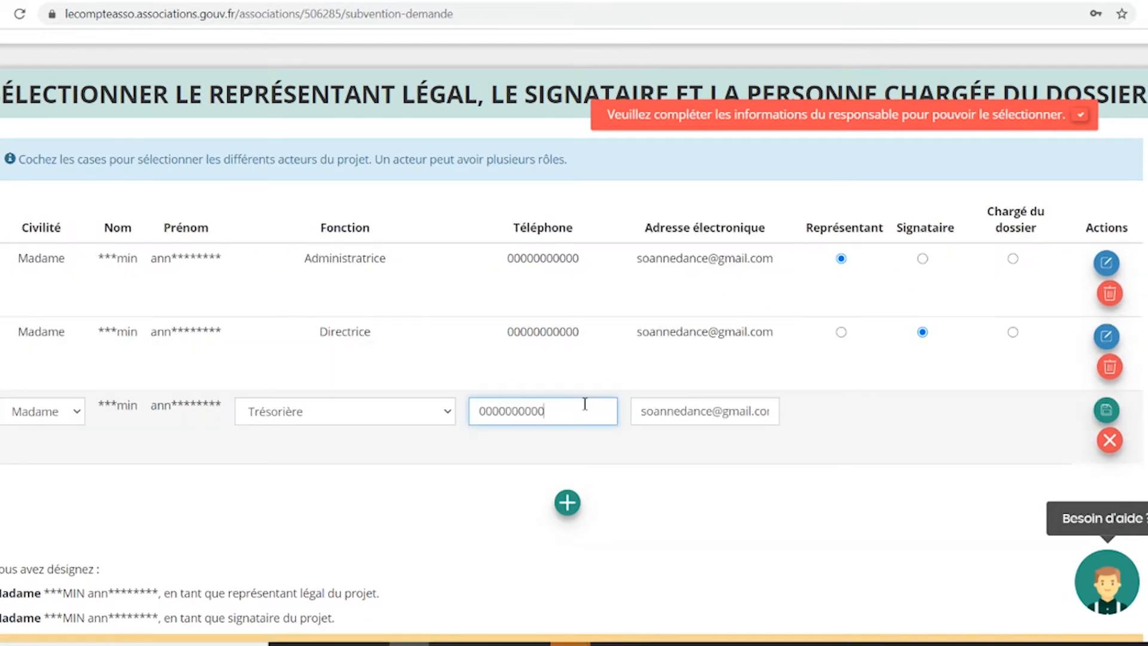
{"action": "left_click", "coordinate": [1106, 411]}
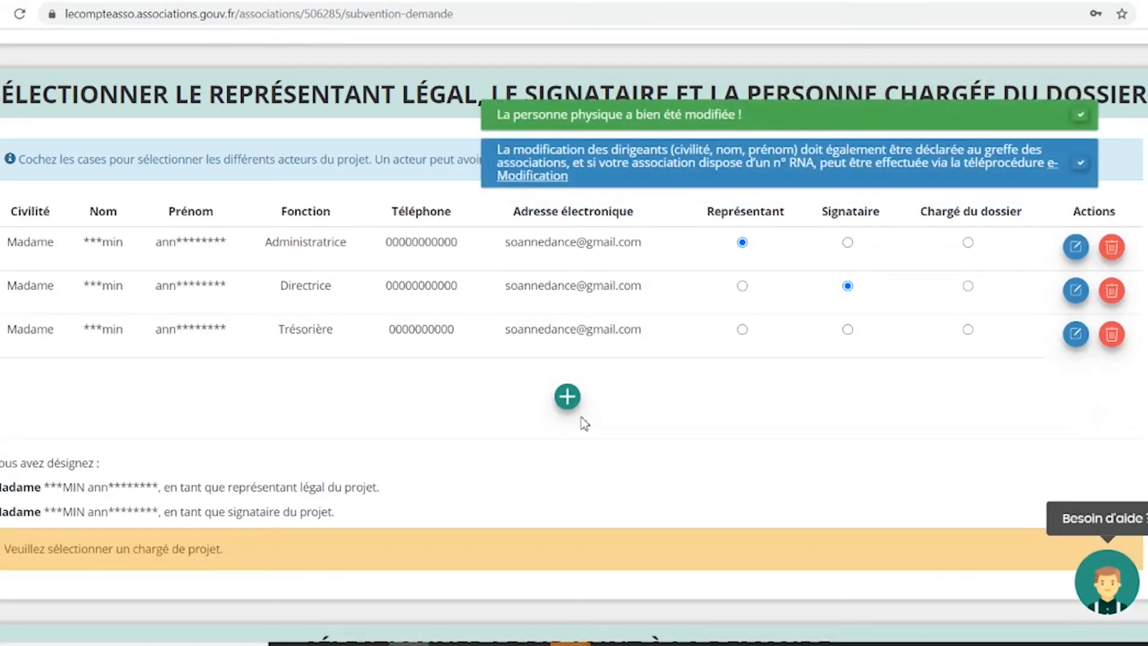
{"action": "scroll", "coordinate": [406, 360], "scroll_direction": "up", "scroll_amount": 6}
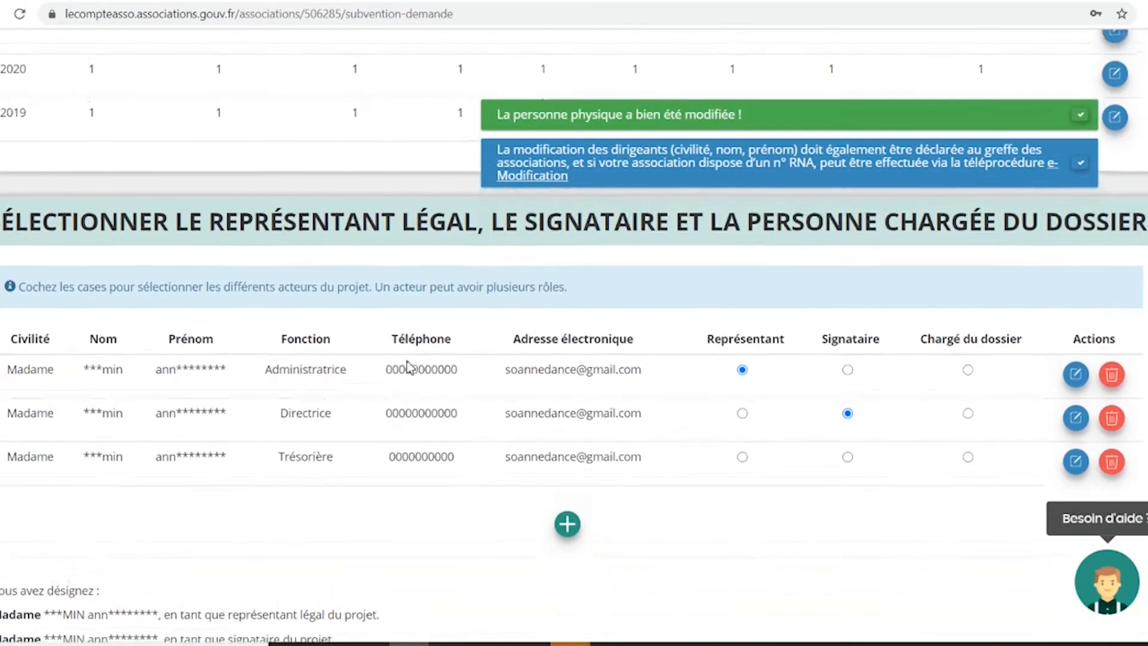
{"action": "scroll", "coordinate": [407, 361], "scroll_direction": "up", "scroll_amount": 10}
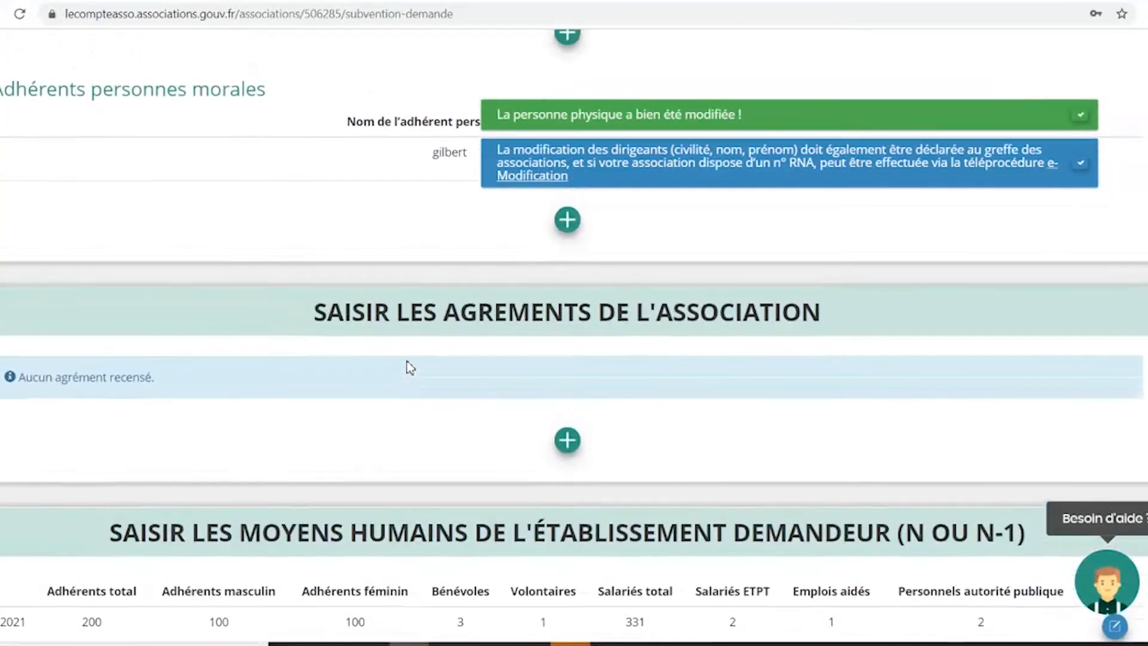
{"action": "scroll", "coordinate": [406, 360], "scroll_direction": "up", "scroll_amount": 4}
{"action": "scroll", "coordinate": [406, 360], "scroll_direction": "down", "scroll_amount": 4}
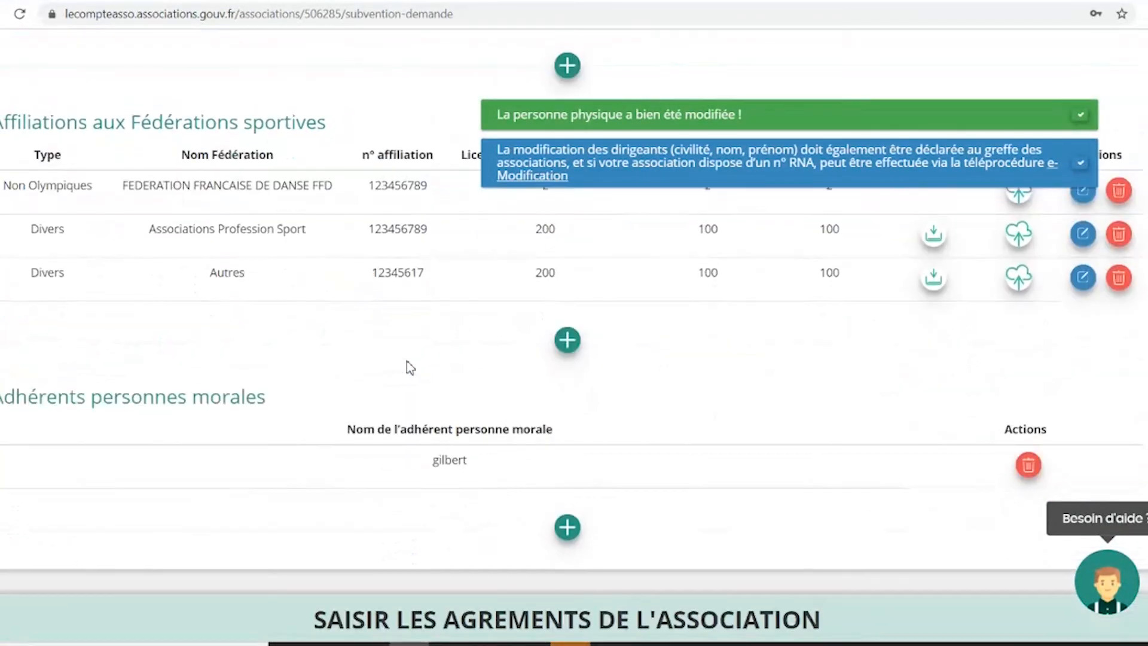
{"action": "scroll", "coordinate": [377, 346], "scroll_direction": "up", "scroll_amount": 1}
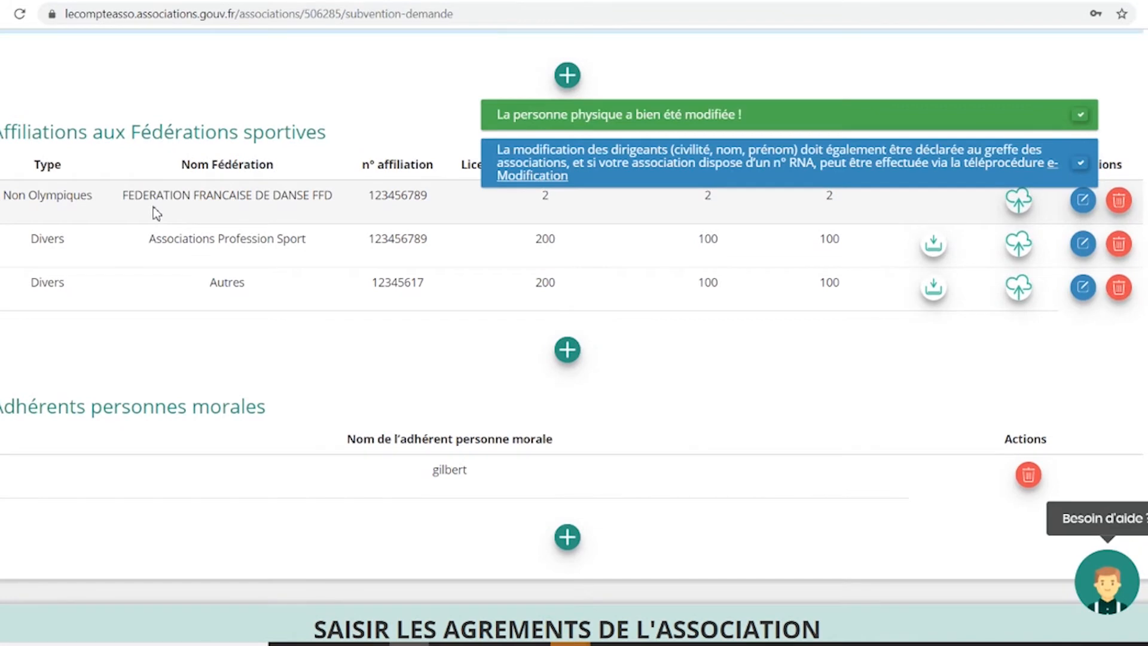
{"action": "scroll", "coordinate": [171, 212], "scroll_direction": "up", "scroll_amount": 2}
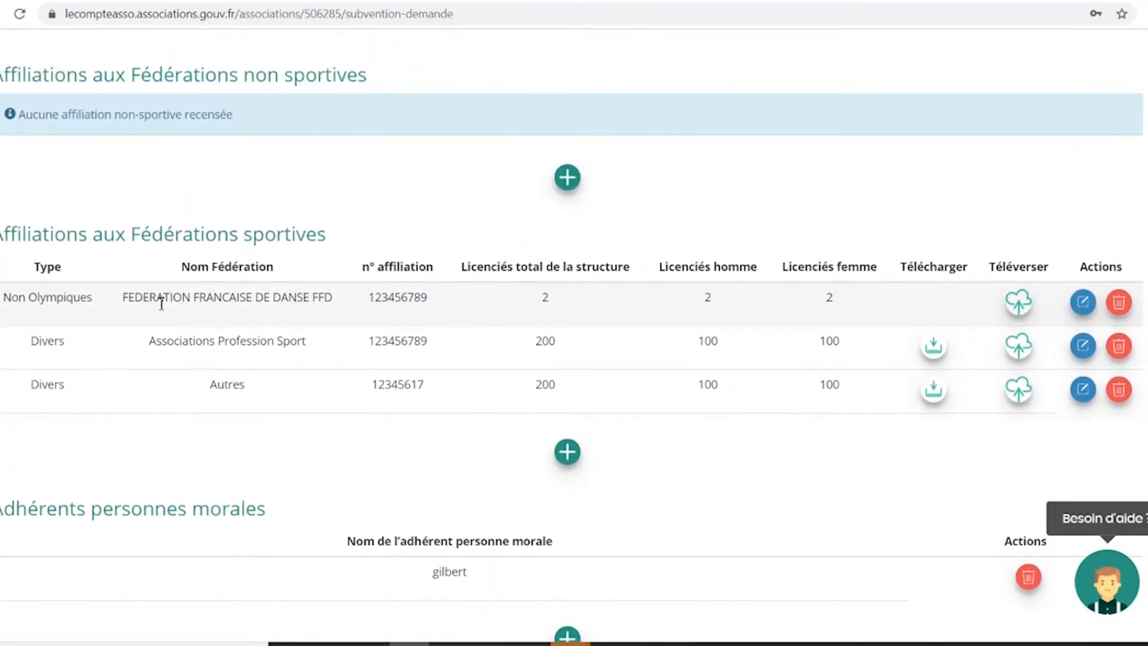
Add a Non Olympiques affiliation to Fédération française de Danse and save it.
{"action": "left_click", "coordinate": [563, 456]}
{"action": "scroll", "coordinate": [392, 400], "scroll_direction": "down", "scroll_amount": 5}
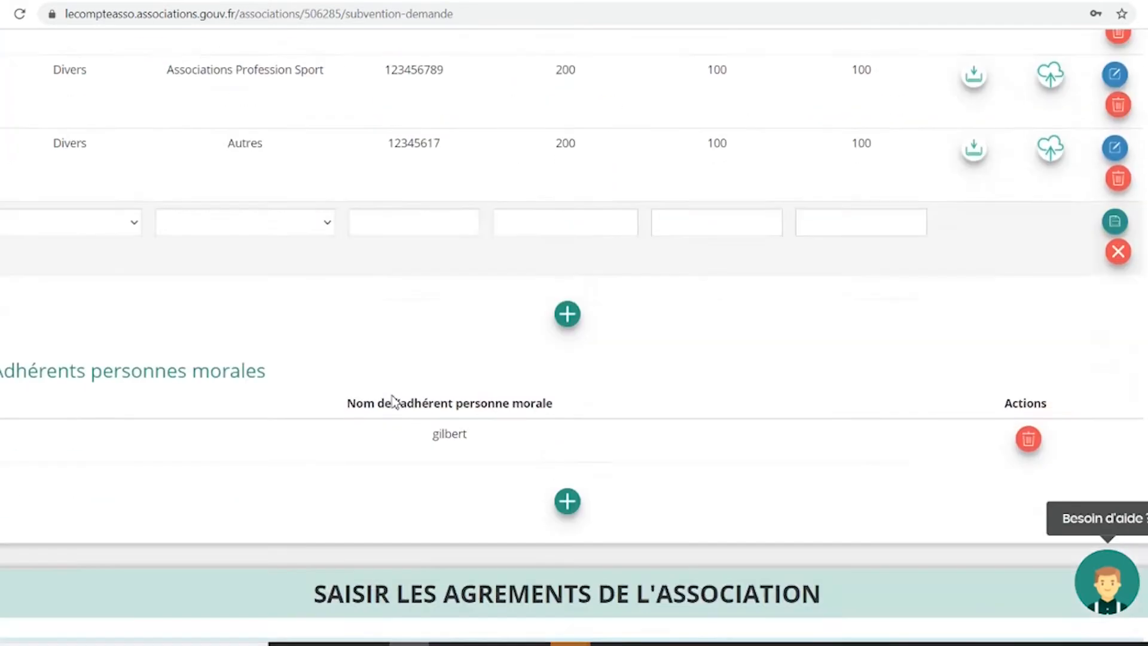
{"action": "left_click", "coordinate": [132, 205]}
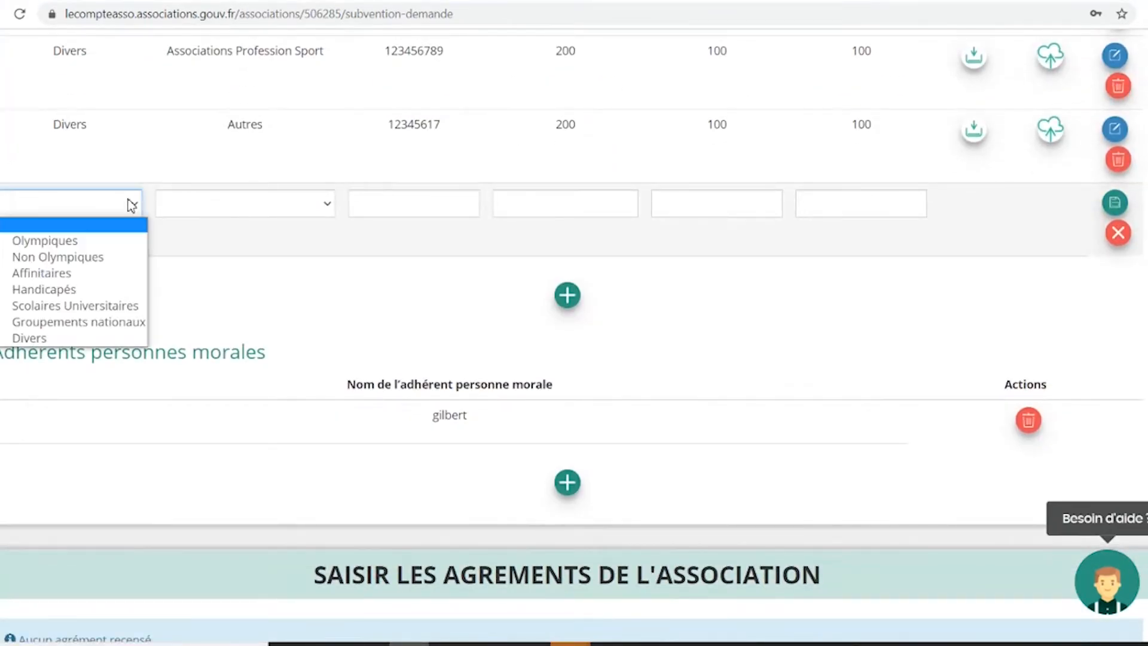
{"action": "left_click", "coordinate": [94, 258]}
{"action": "left_click", "coordinate": [235, 205]}
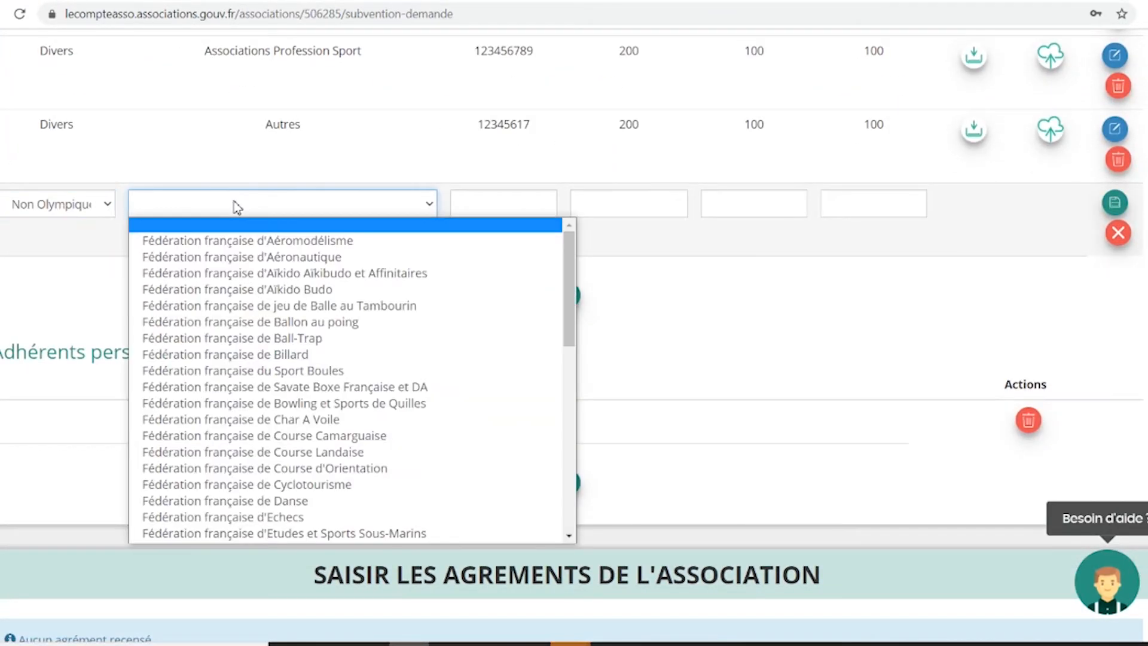
{"action": "left_click", "coordinate": [295, 500]}
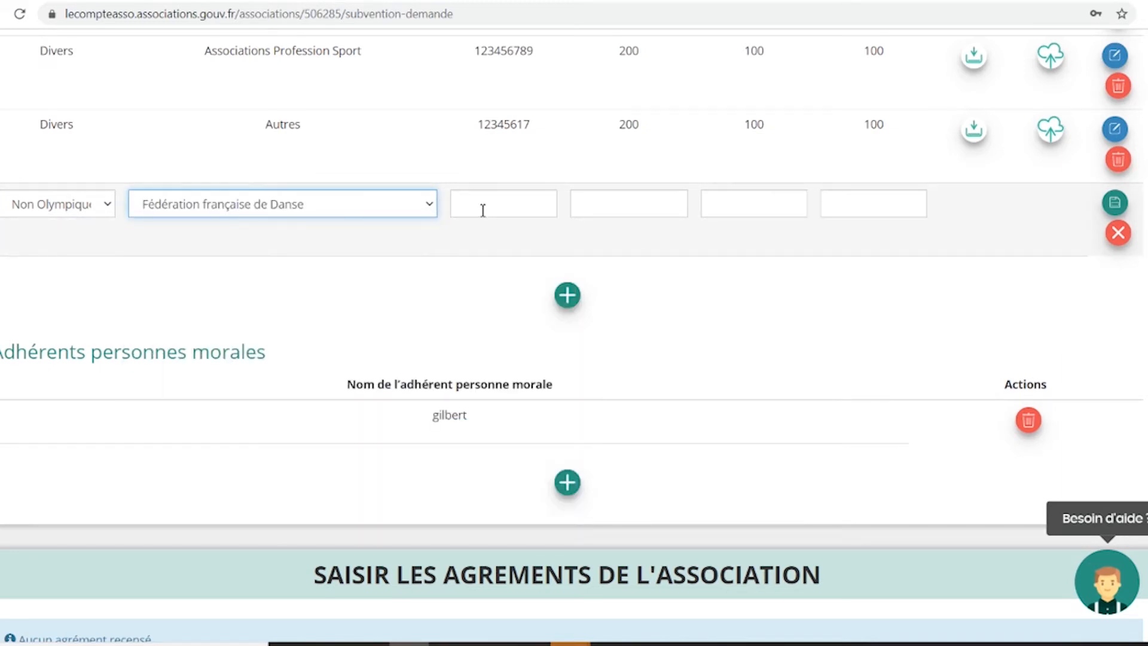
{"action": "scroll", "coordinate": [483, 210], "scroll_direction": "up", "scroll_amount": 3}
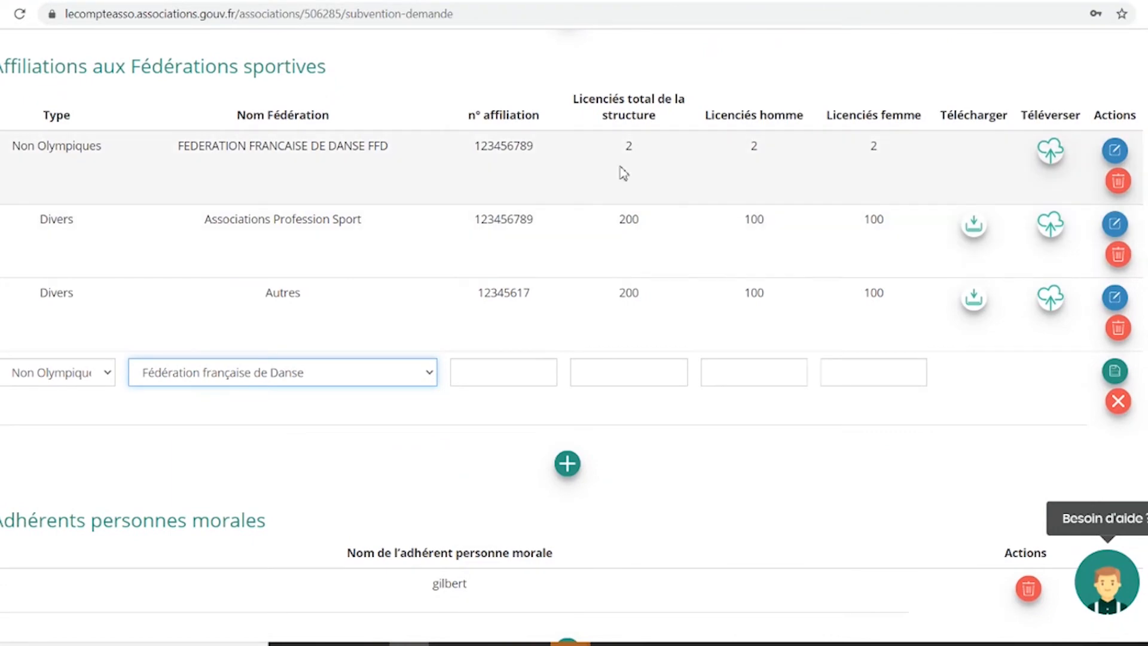
{"action": "left_click", "coordinate": [1114, 373]}
{"action": "scroll", "coordinate": [810, 541], "scroll_direction": "down", "scroll_amount": 20}
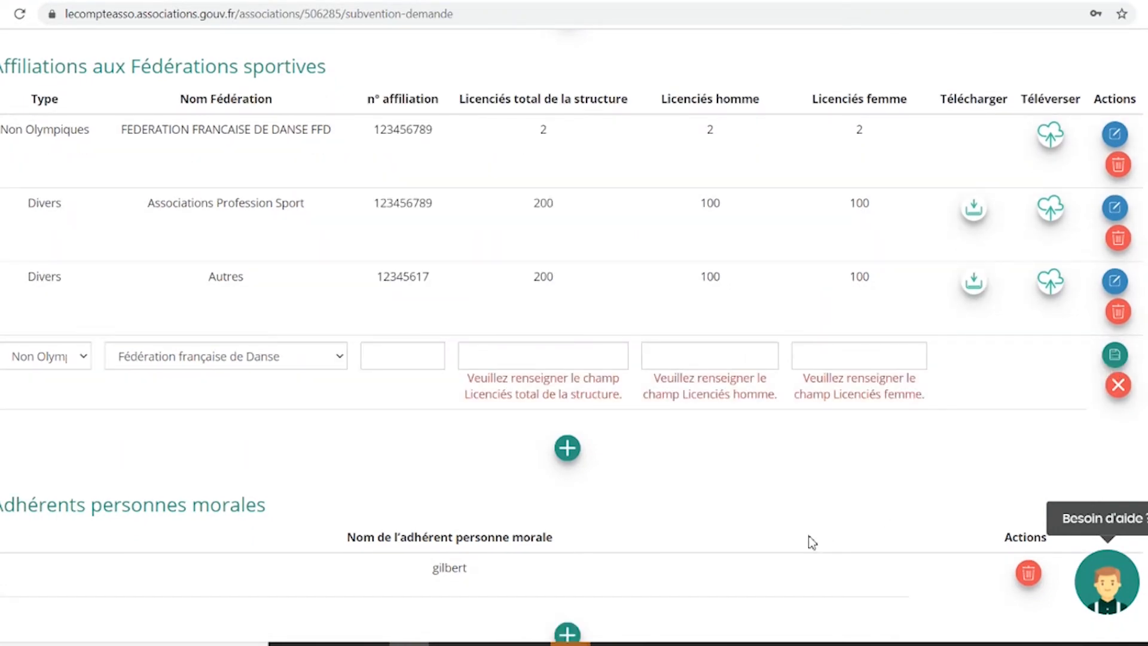
Save the dossier and advance to step 3, Pièces justificatives, to review the applicant's documents.
{"action": "scroll", "coordinate": [811, 544], "scroll_direction": "down", "scroll_amount": 4}
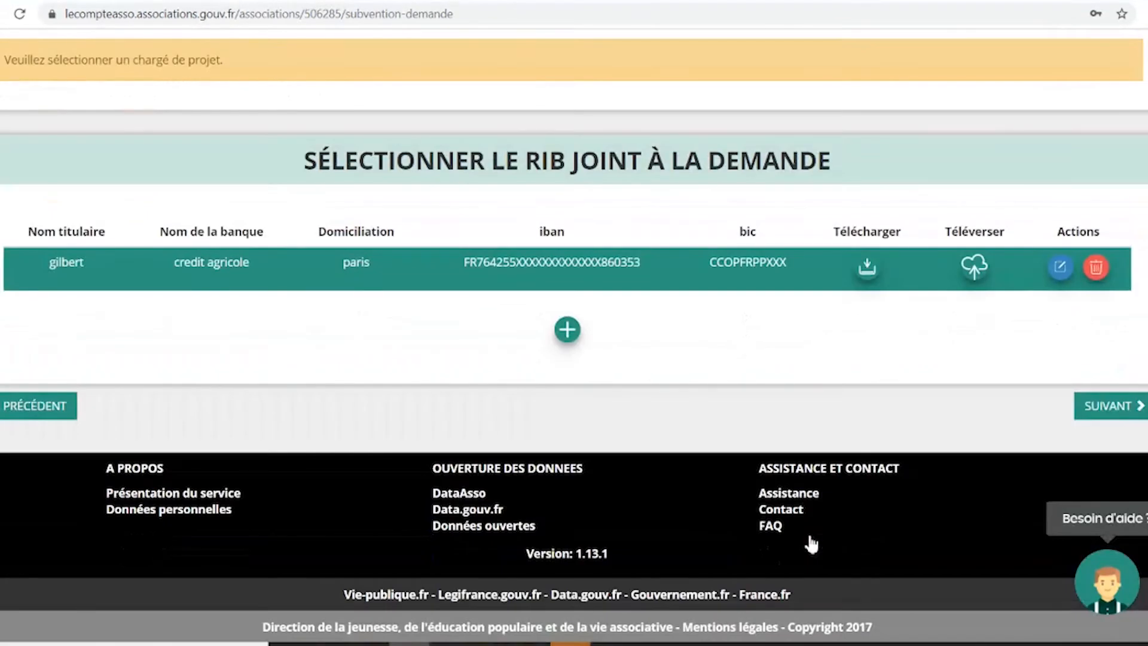
{"action": "left_click", "coordinate": [1100, 417]}
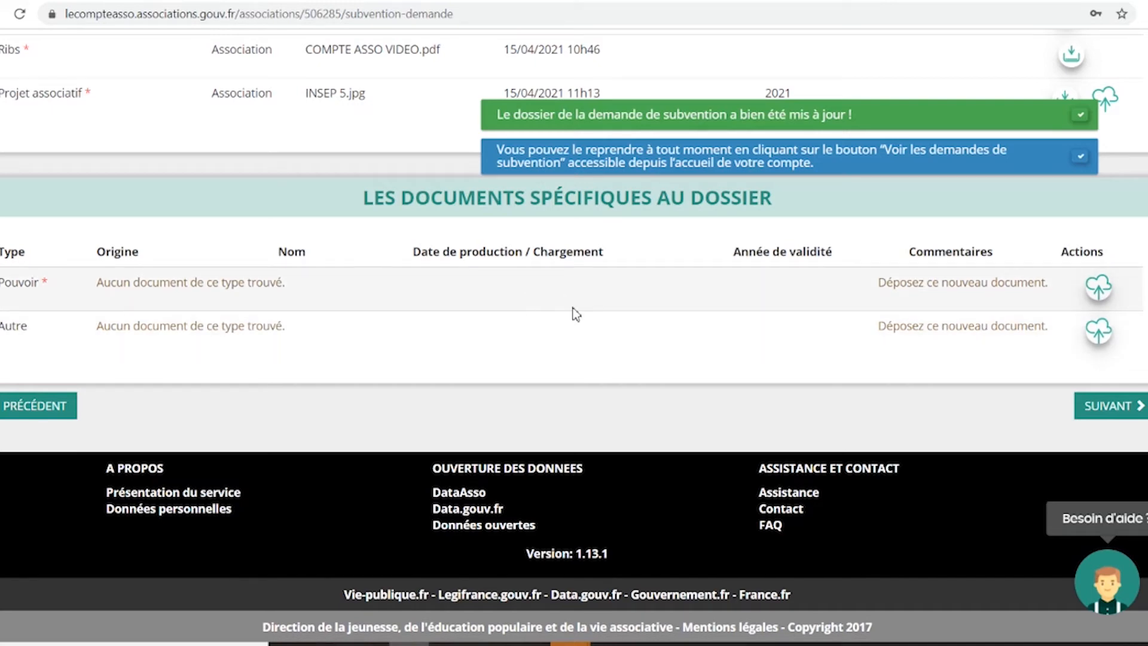
{"action": "scroll", "coordinate": [607, 375], "scroll_direction": "up", "scroll_amount": 15}
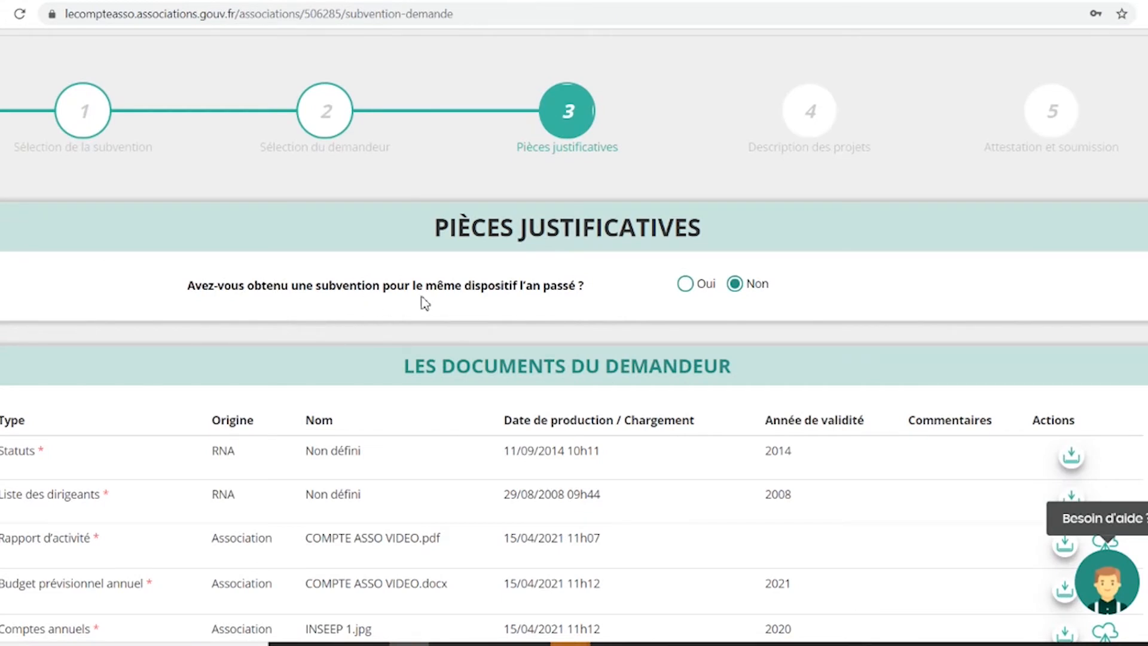
Answer the last-year subsidy question, then save and advance to step 4's project list.
{"action": "left_click", "coordinate": [685, 287]}
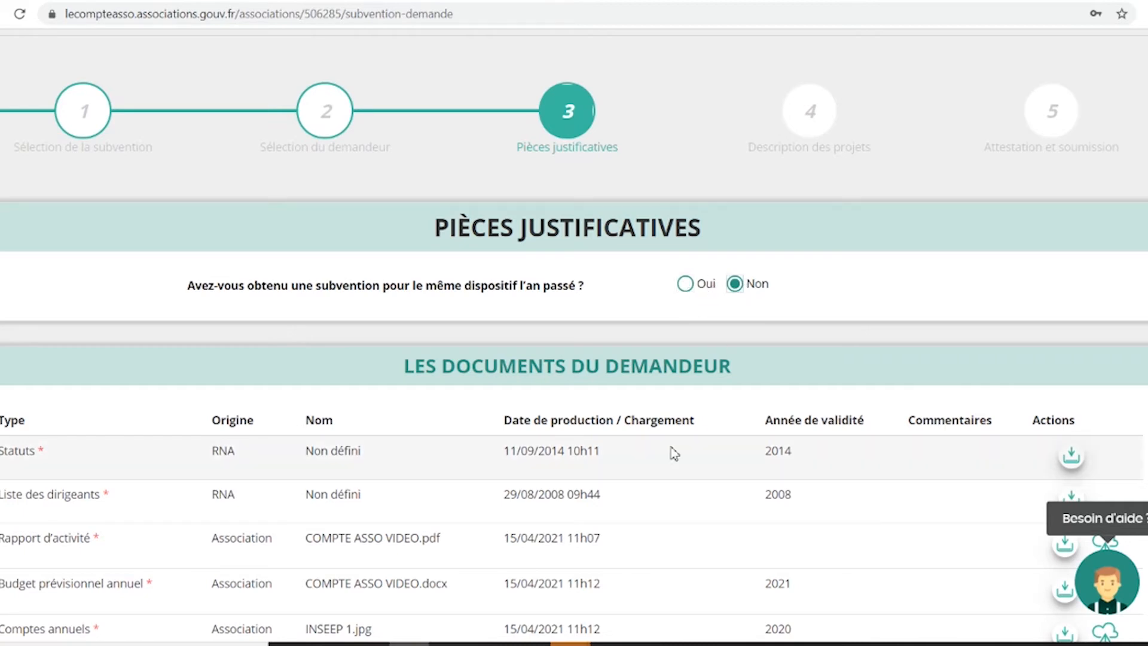
{"action": "scroll", "coordinate": [674, 453], "scroll_direction": "down", "scroll_amount": 5}
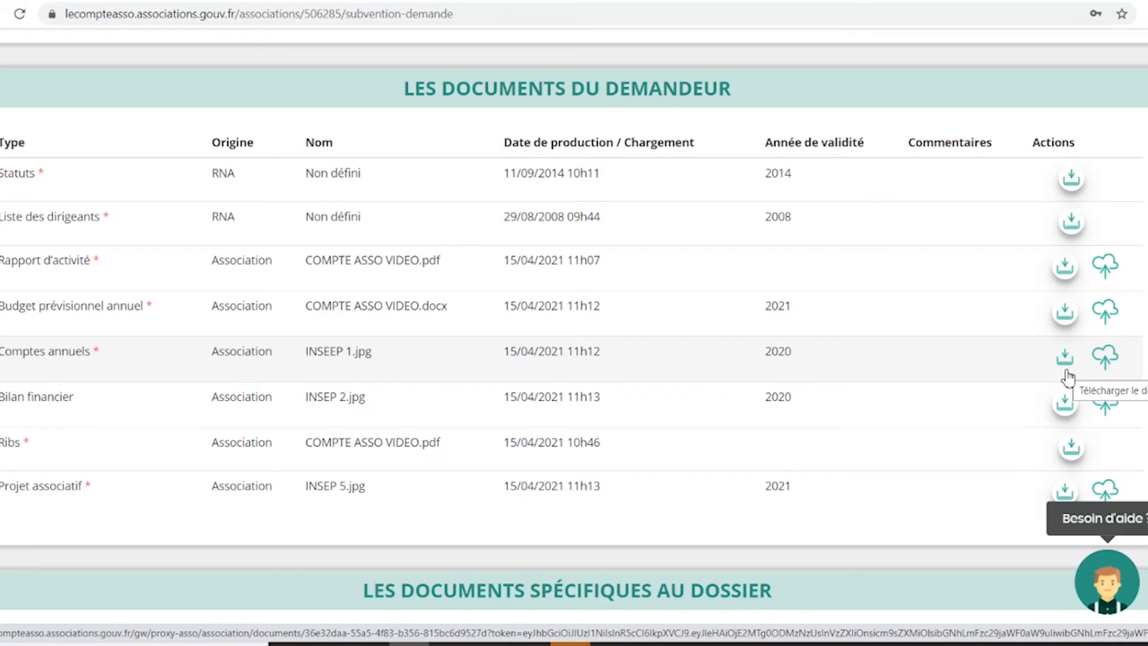
{"action": "scroll", "coordinate": [1068, 377], "scroll_direction": "down", "scroll_amount": 6}
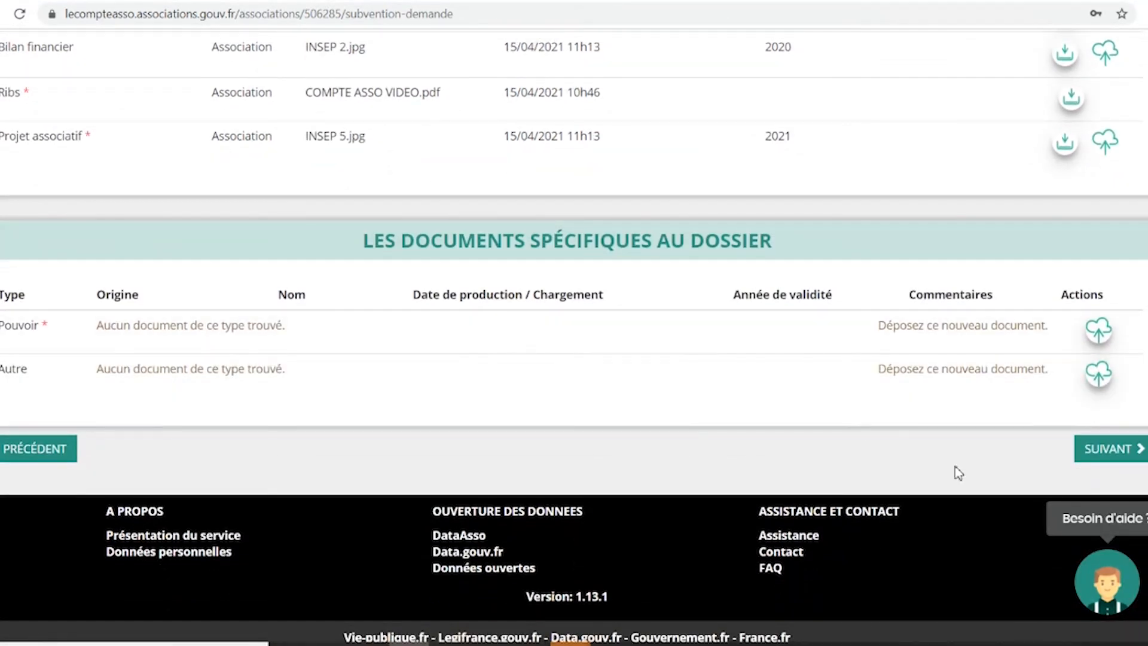
{"action": "left_click", "coordinate": [1085, 447]}
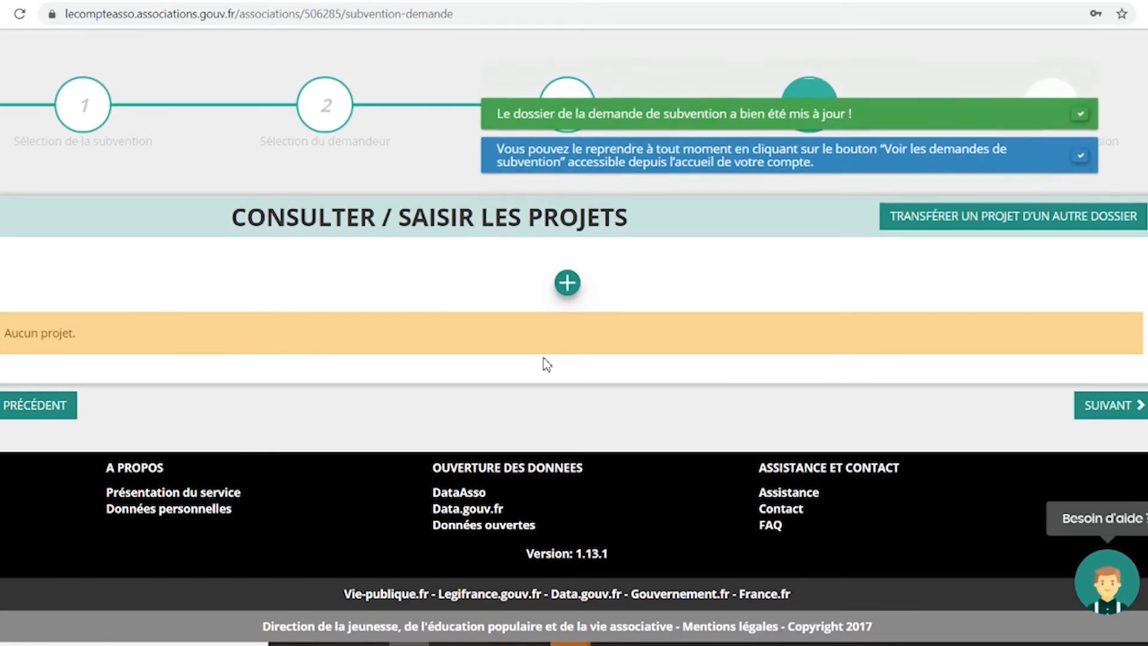
{"action": "scroll", "coordinate": [546, 363], "scroll_direction": "up", "scroll_amount": 1}
{"action": "scroll", "coordinate": [547, 364], "scroll_direction": "up", "scroll_amount": 1}
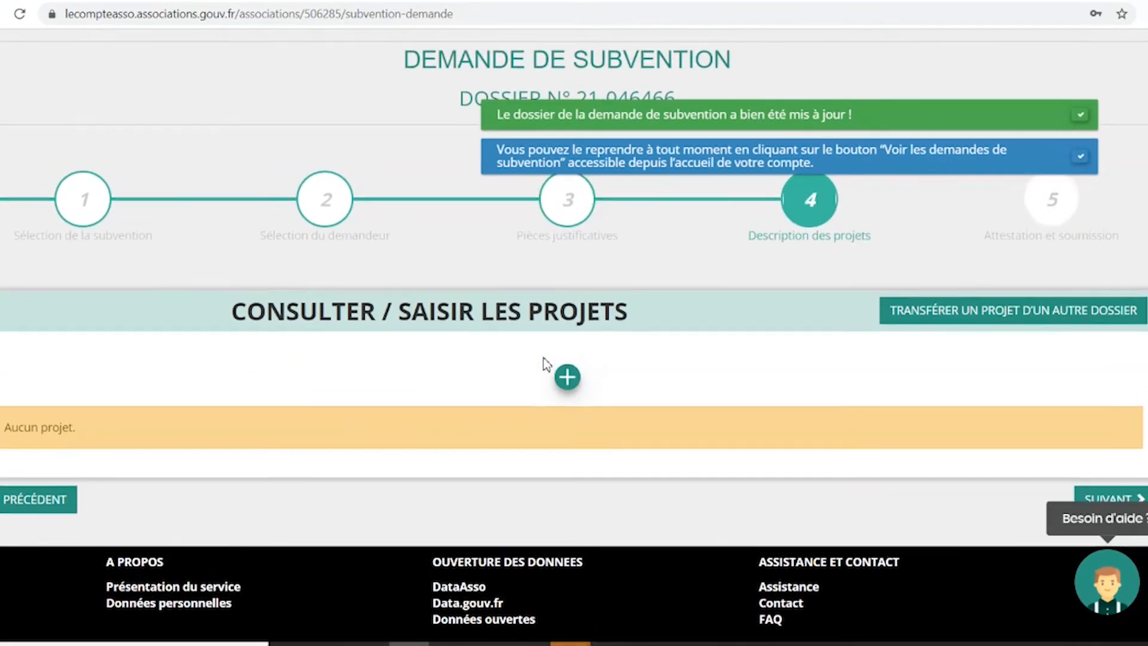
{"action": "left_click", "coordinate": [566, 406]}
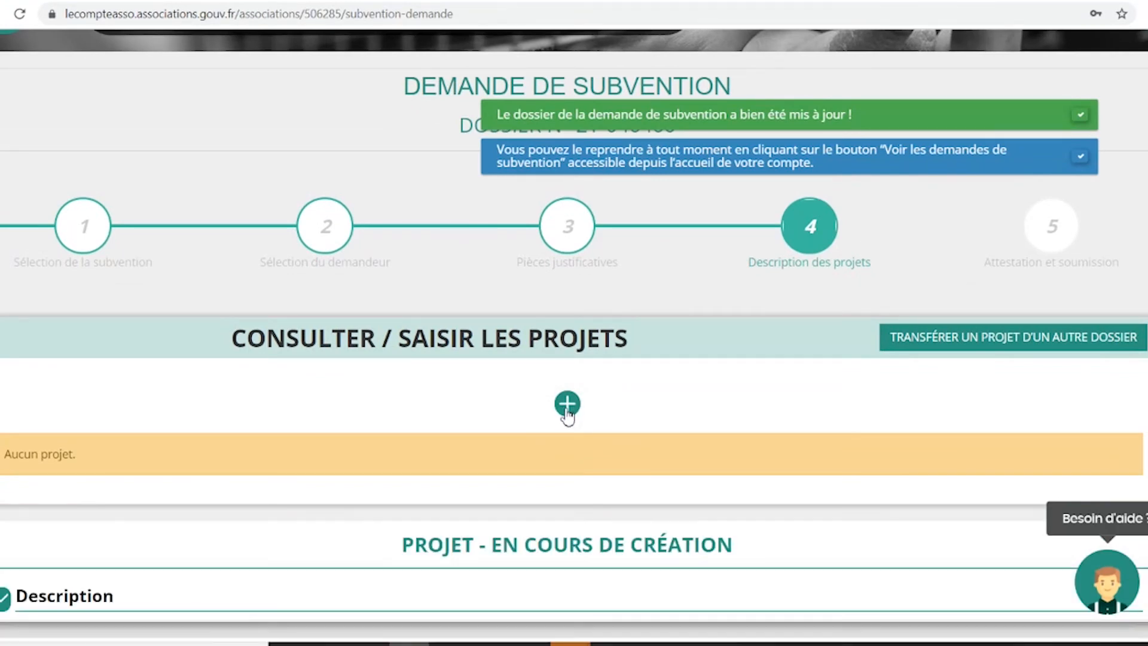
{"action": "scroll", "coordinate": [651, 537], "scroll_direction": "down", "scroll_amount": 5}
{"action": "scroll", "coordinate": [651, 540], "scroll_direction": "down", "scroll_amount": 10}
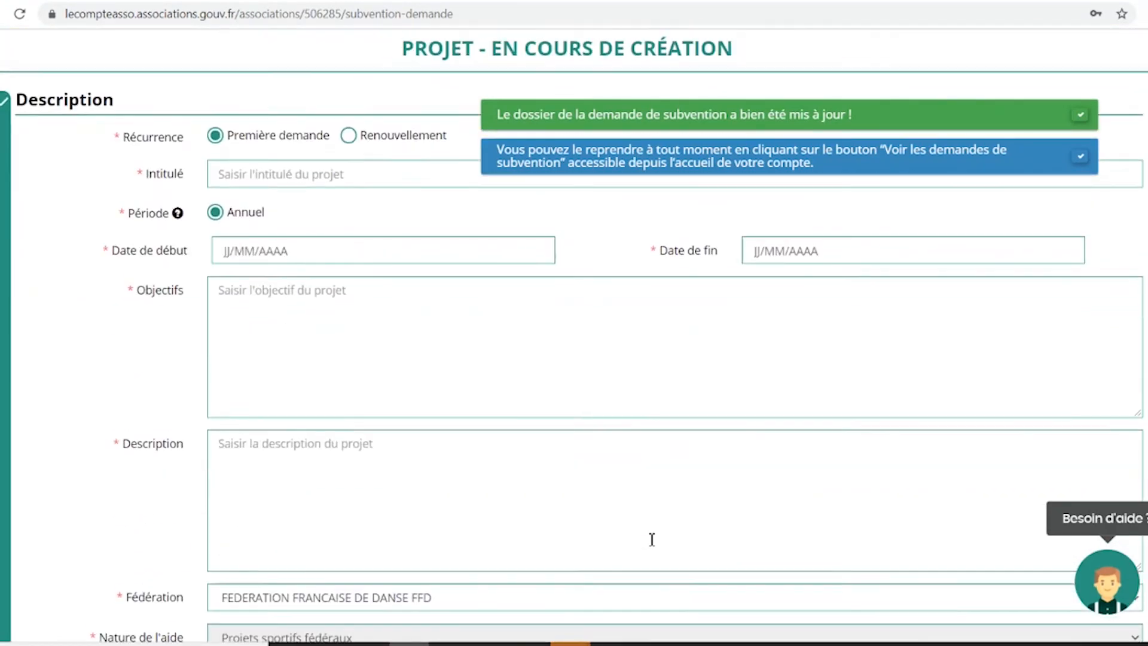
{"action": "scroll", "coordinate": [651, 539], "scroll_direction": "down", "scroll_amount": 13}
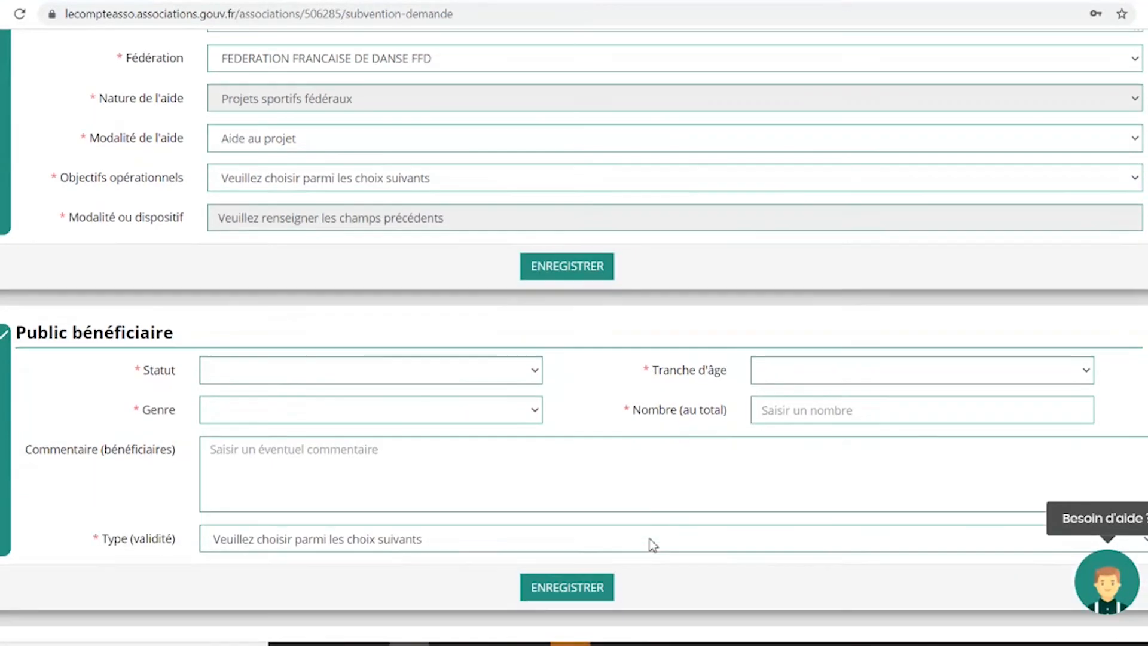
{"action": "scroll", "coordinate": [651, 539], "scroll_direction": "down", "scroll_amount": 16}
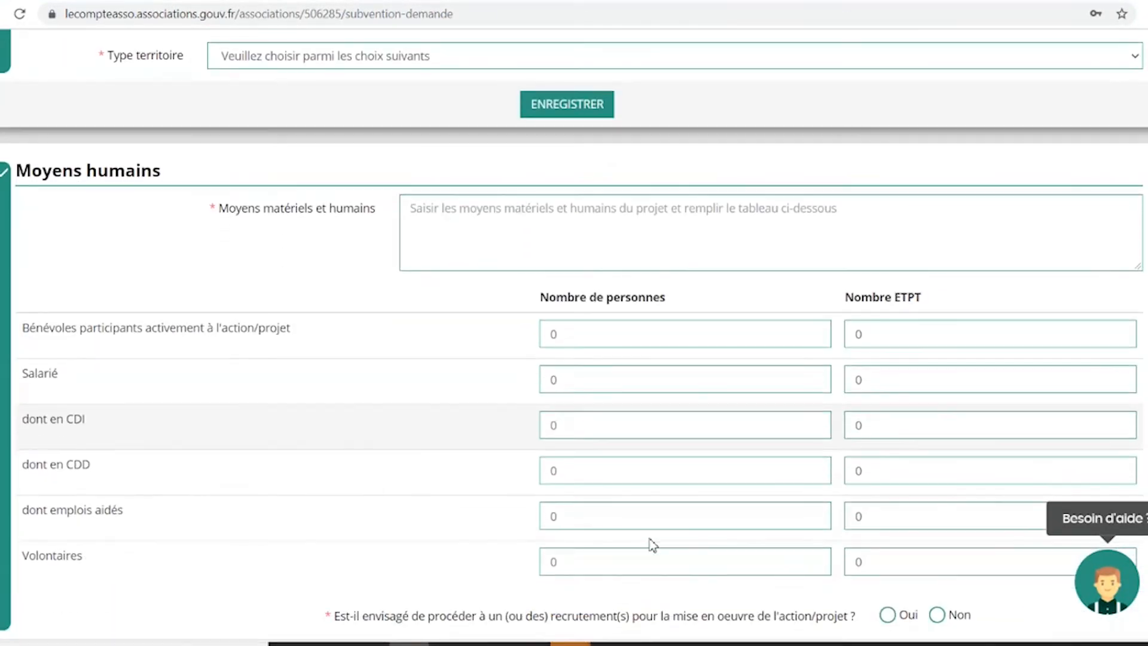
{"action": "scroll", "coordinate": [651, 545], "scroll_direction": "down", "scroll_amount": 19}
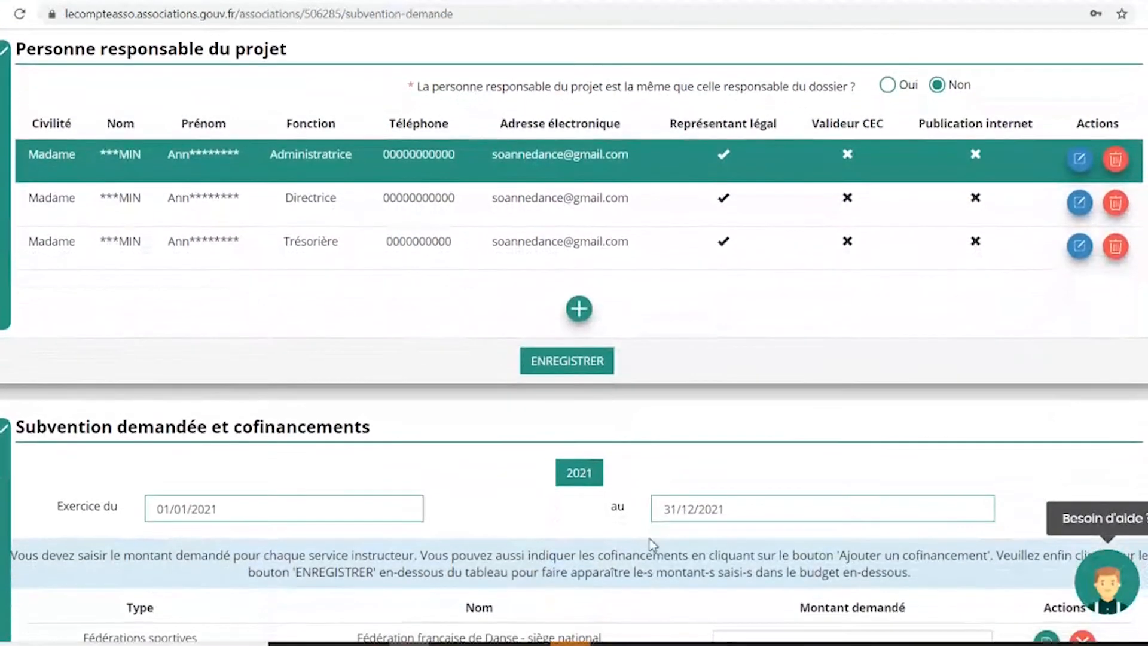
{"action": "scroll", "coordinate": [651, 546], "scroll_direction": "down", "scroll_amount": 20}
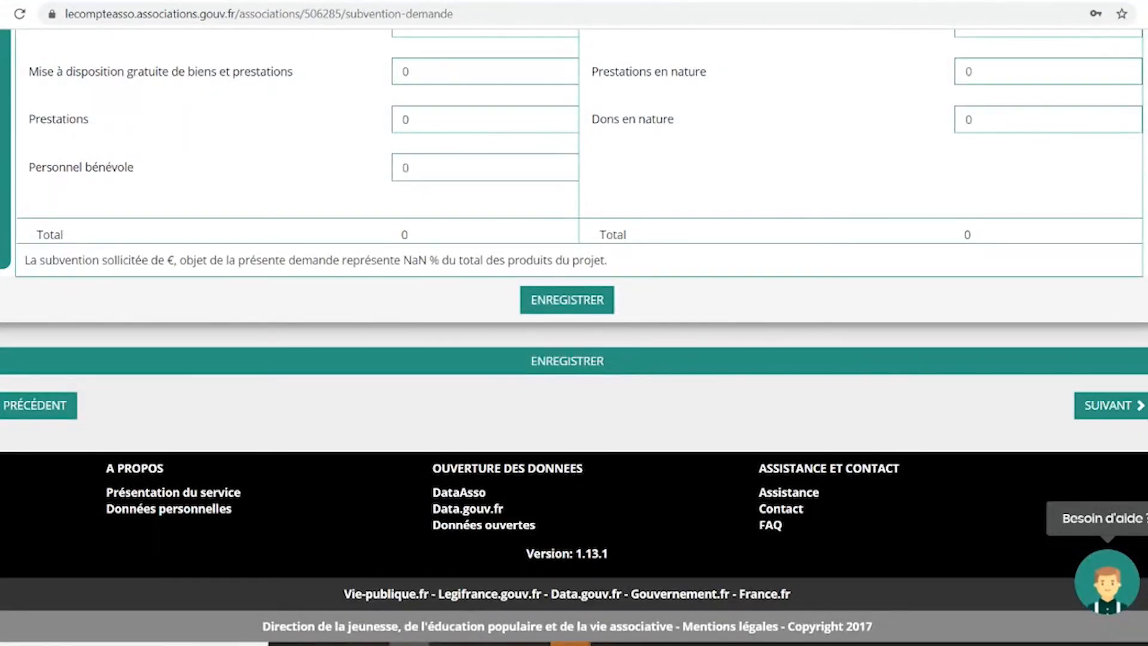
Generate and review the PDF summary for the Compagnie Modern jazz project requesting 2 000 €.
{"action": "left_click", "coordinate": [1085, 411]}
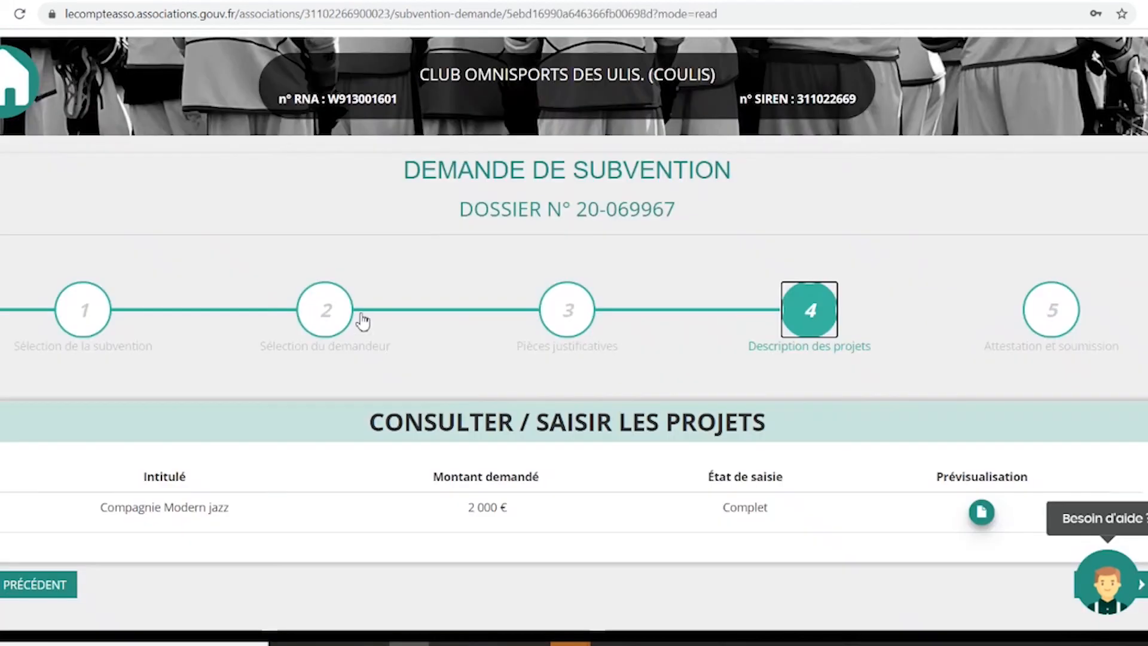
{"action": "scroll", "coordinate": [295, 441], "scroll_direction": "down", "scroll_amount": 2}
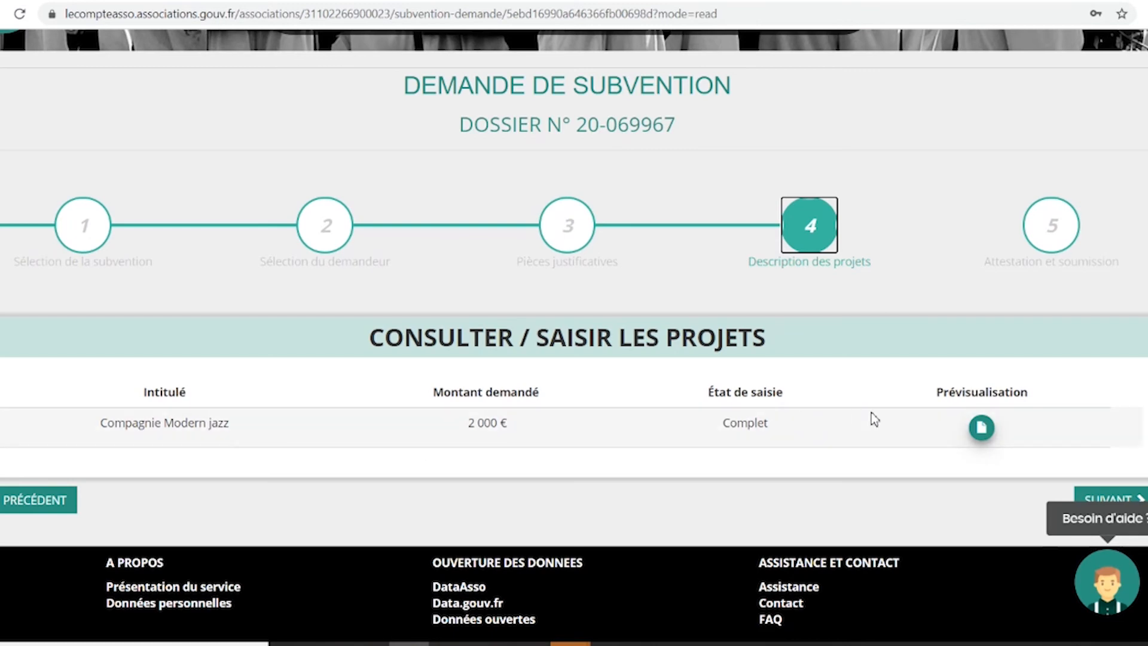
{"action": "left_click", "coordinate": [984, 428]}
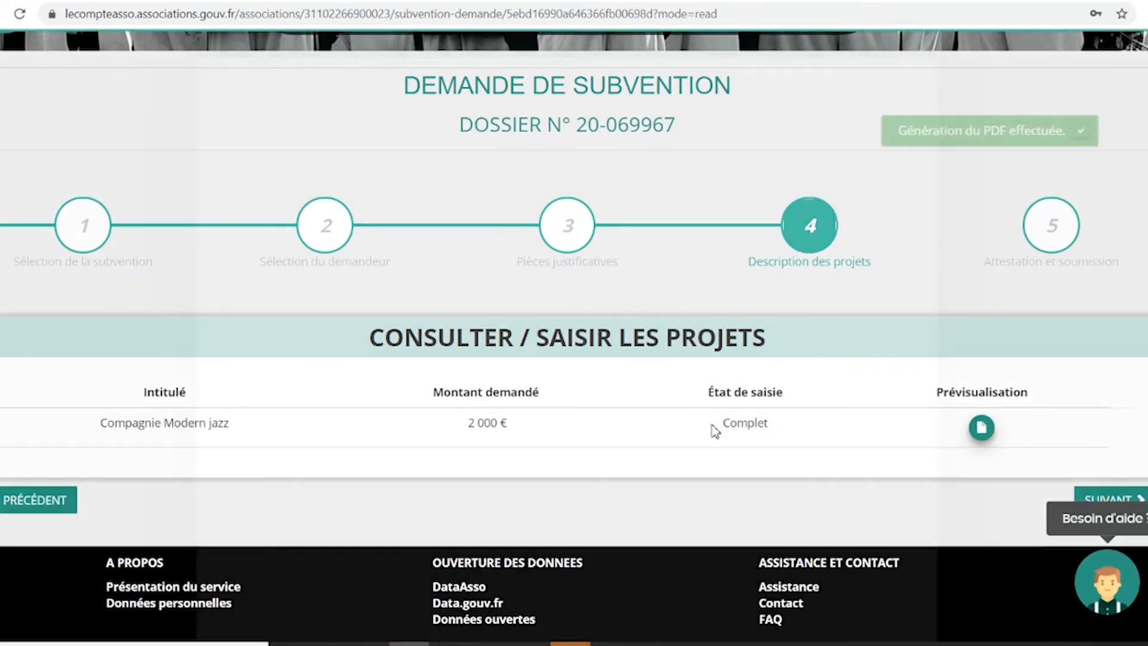
{"action": "scroll", "coordinate": [529, 407], "scroll_direction": "down", "scroll_amount": 12}
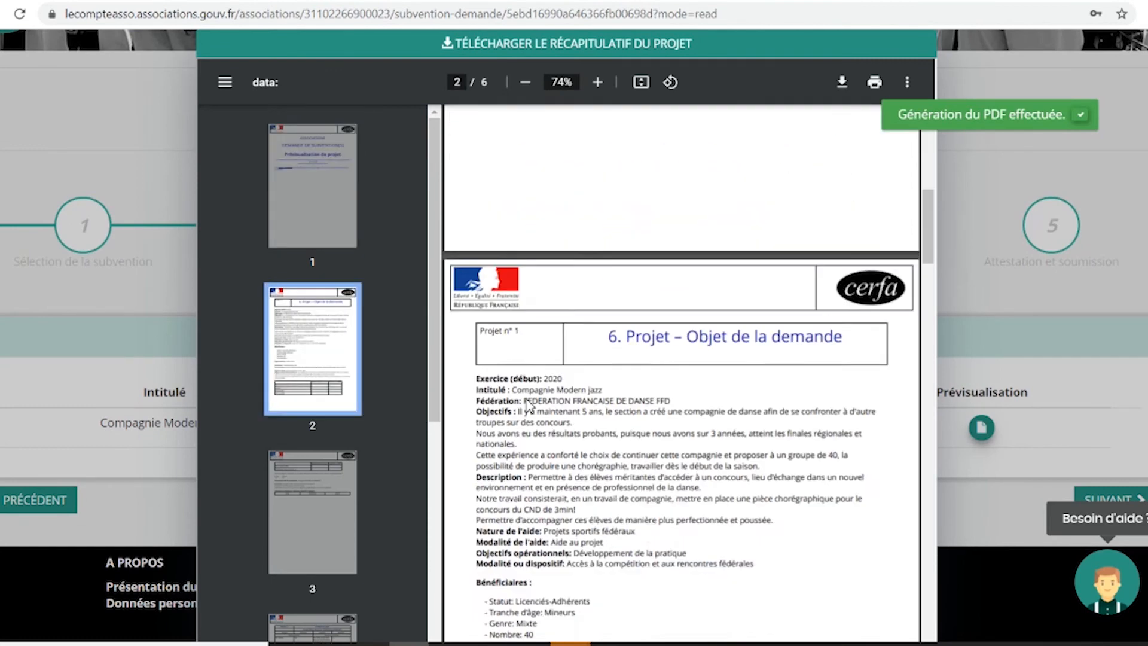
{"action": "scroll", "coordinate": [529, 407], "scroll_direction": "down", "scroll_amount": 15}
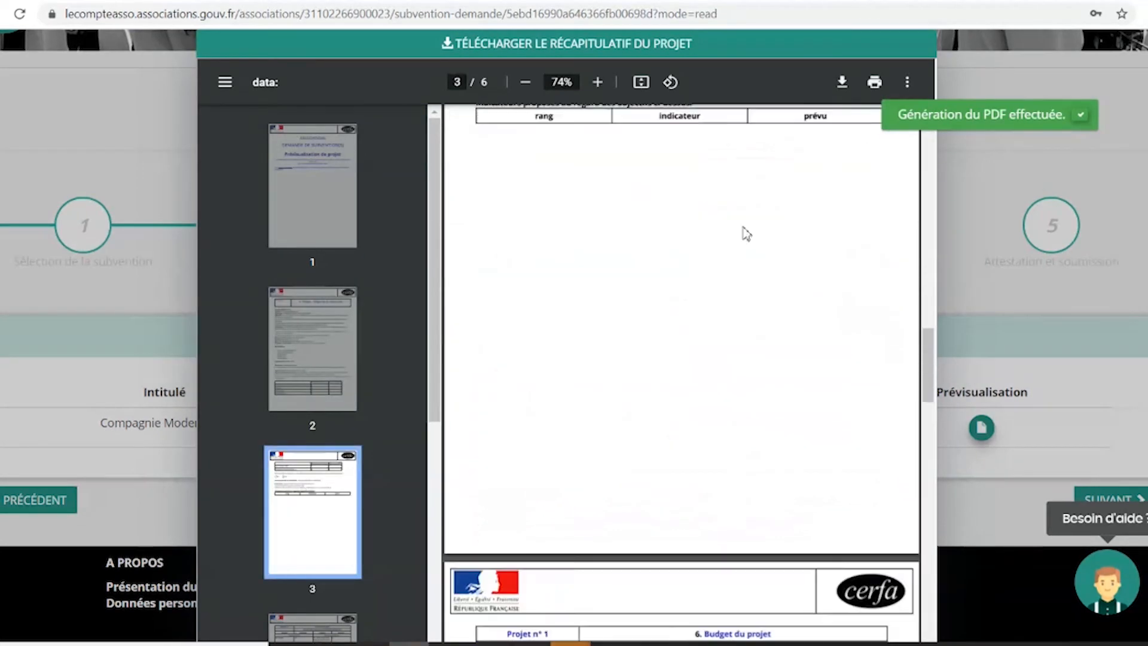
{"action": "left_click", "coordinate": [20, 179]}
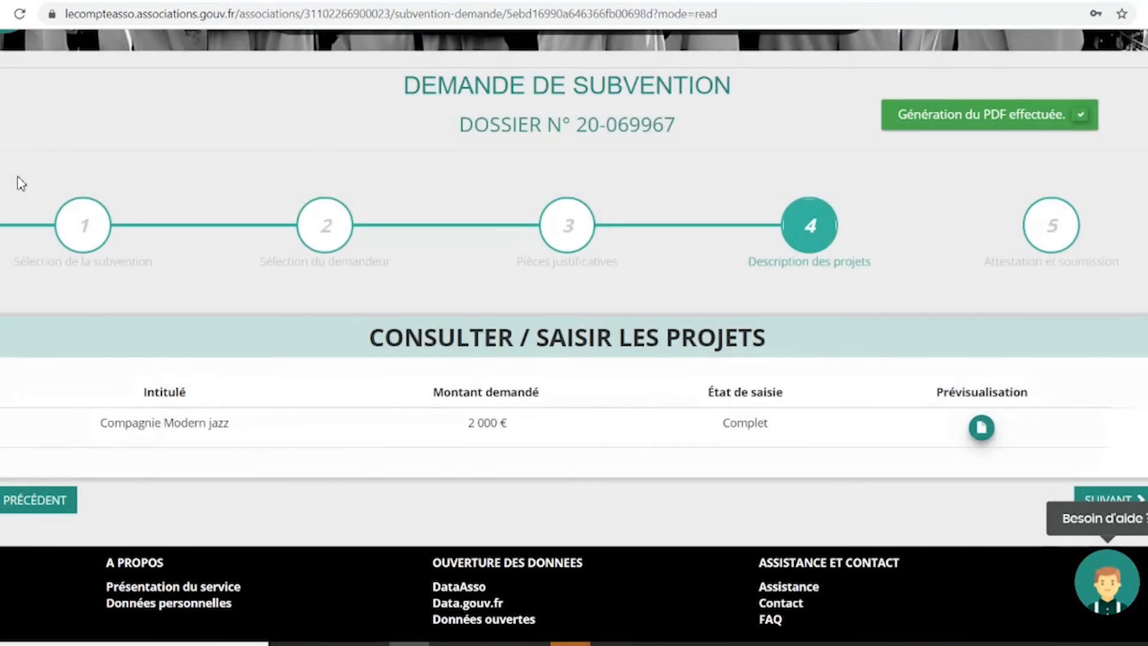
{"action": "scroll", "coordinate": [984, 441], "scroll_direction": "down", "scroll_amount": 2}
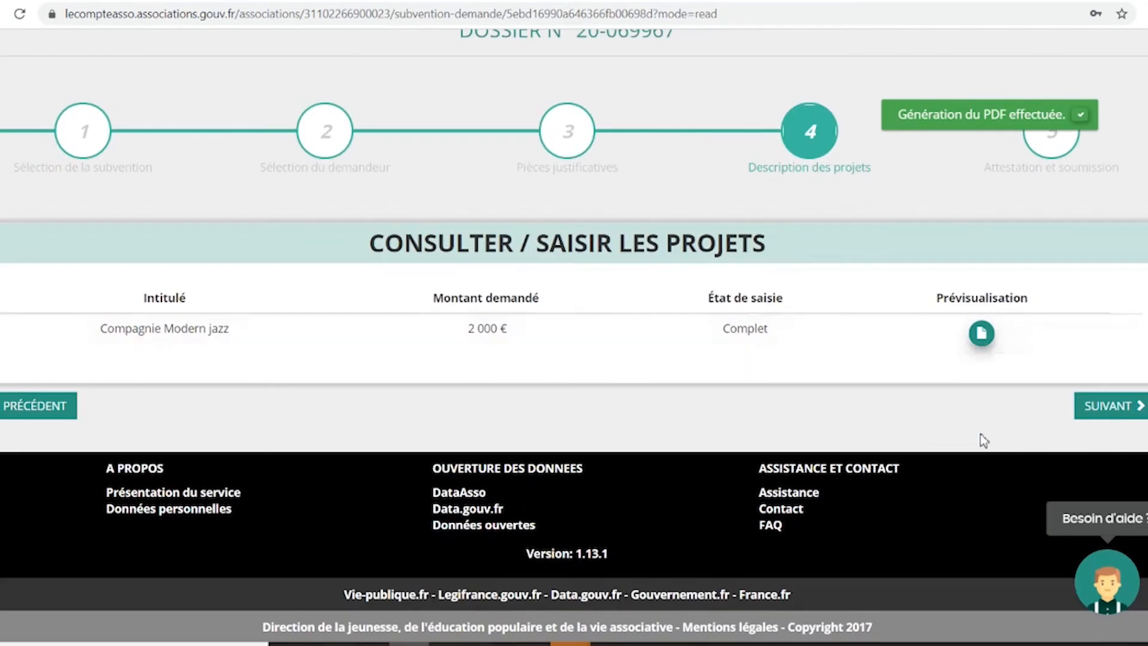
Advance to step 5, Attestations, and check that the attestations are ticked.
{"action": "left_click", "coordinate": [1100, 408]}
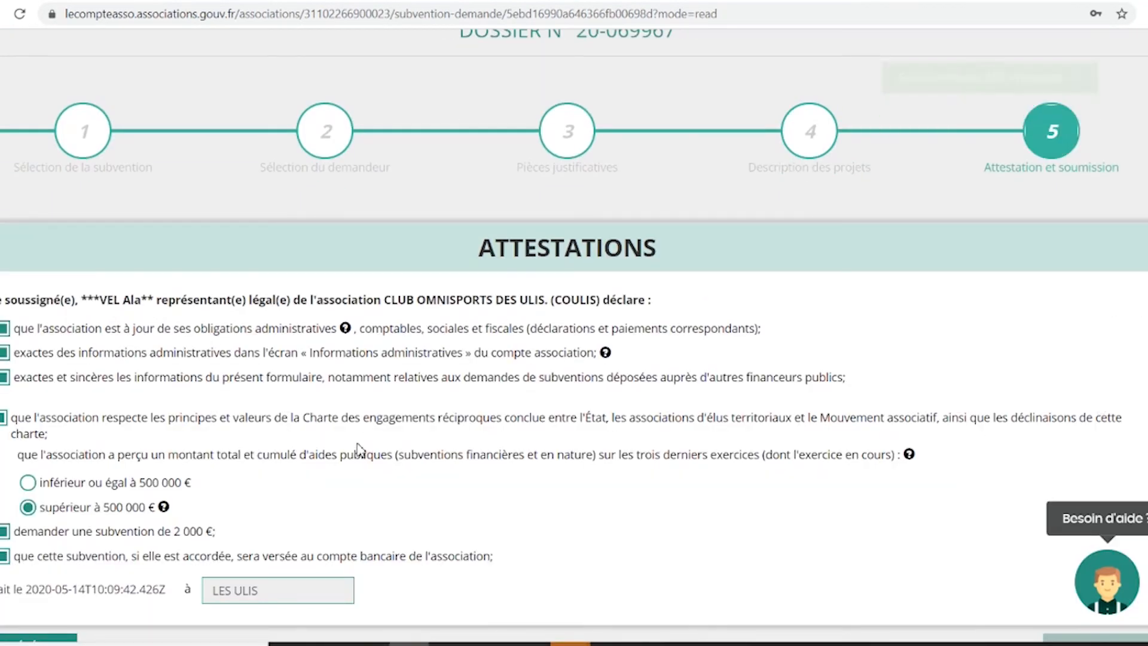
{"action": "scroll", "coordinate": [550, 495], "scroll_direction": "down", "scroll_amount": 1}
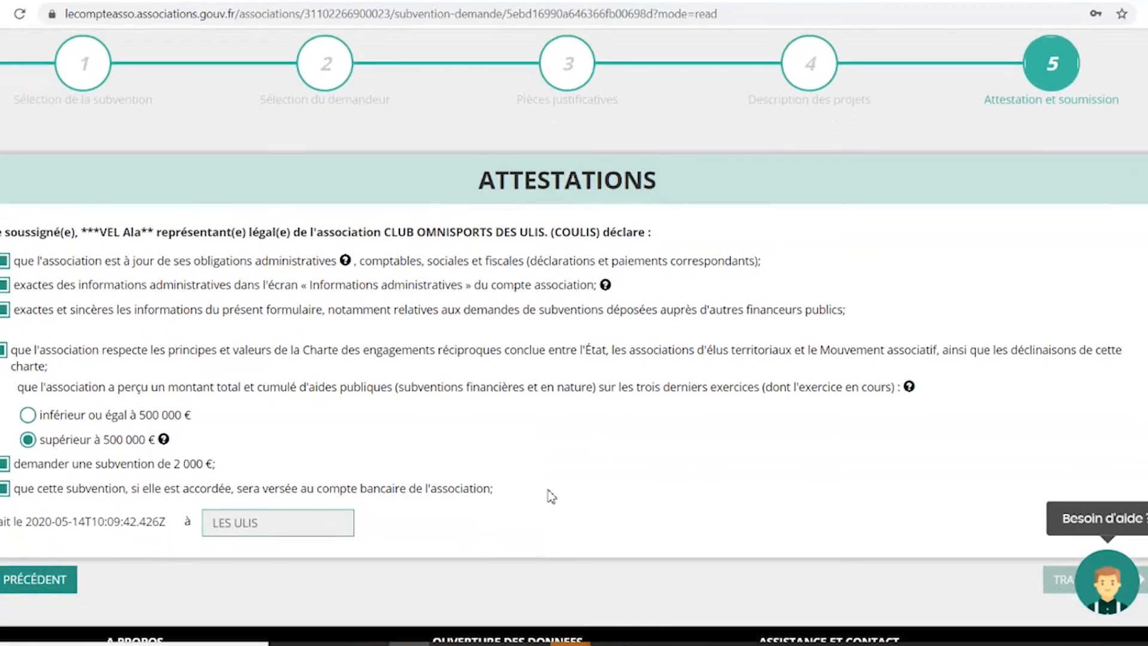
{"action": "scroll", "coordinate": [831, 442], "scroll_direction": "down", "scroll_amount": 2}
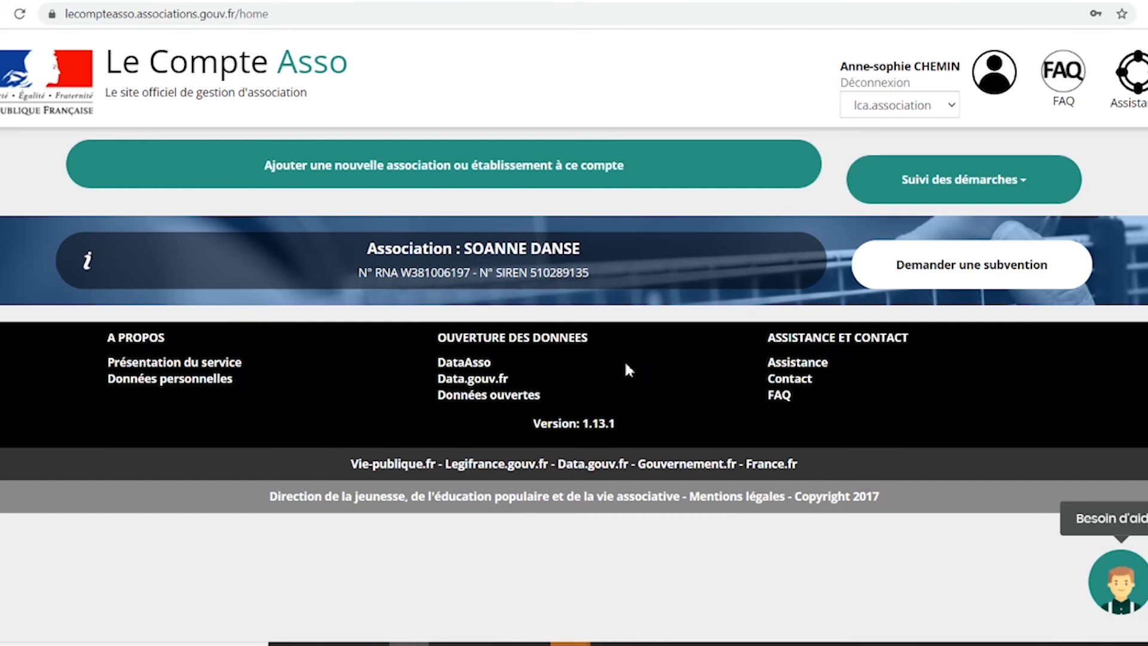
Open Voir les demandes de subvention under Suivi des démarches for SOANNE DANSE.
{"action": "left_click", "coordinate": [895, 201]}
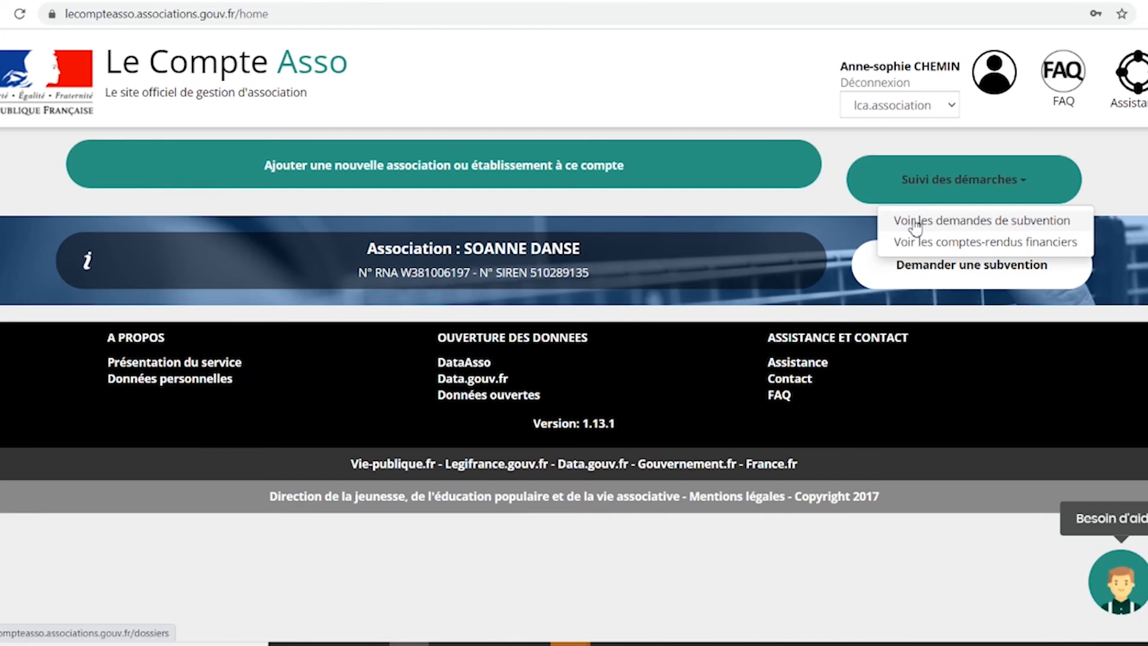
{"action": "left_click", "coordinate": [906, 222]}
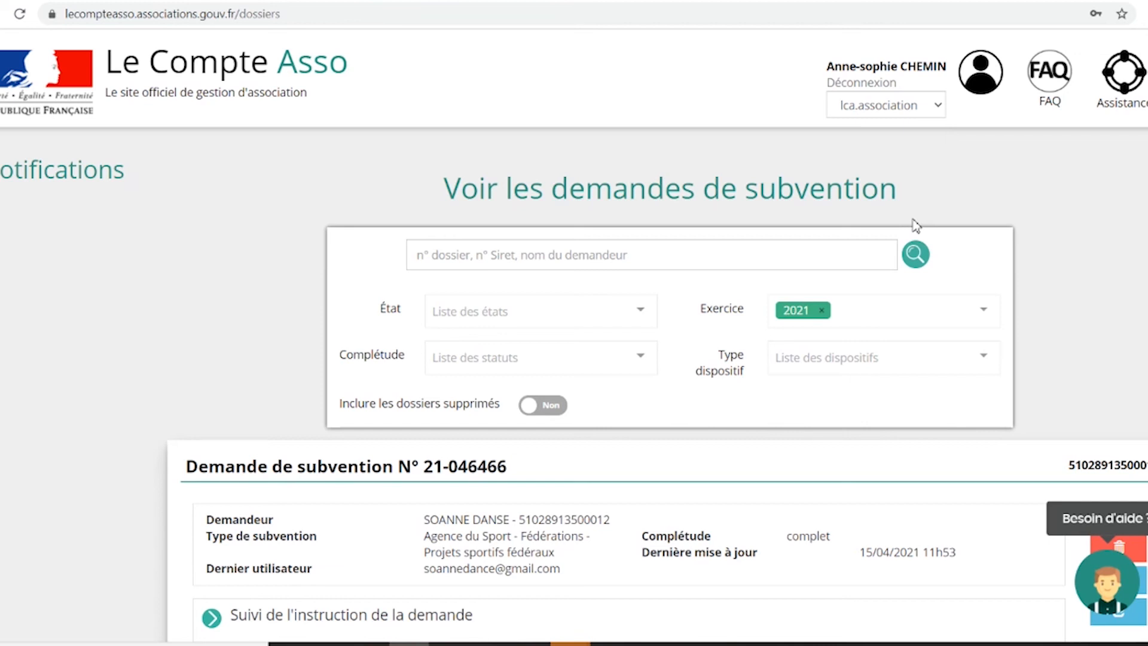
{"action": "scroll", "coordinate": [762, 374], "scroll_direction": "down", "scroll_amount": 2}
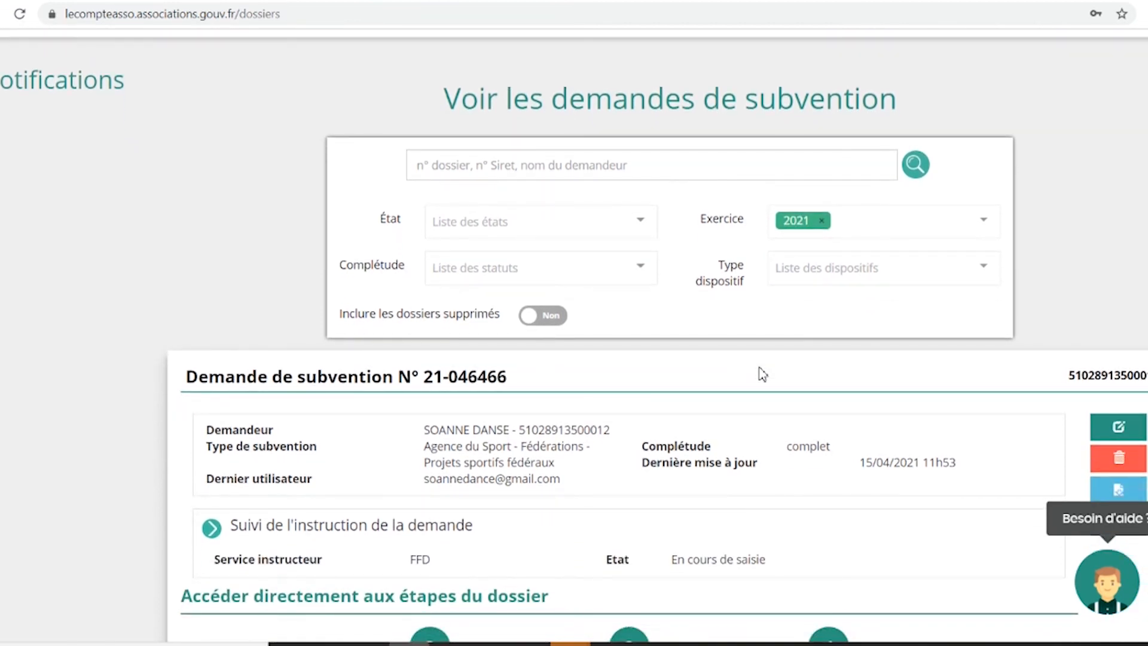
{"action": "scroll", "coordinate": [762, 373], "scroll_direction": "down", "scroll_amount": 3}
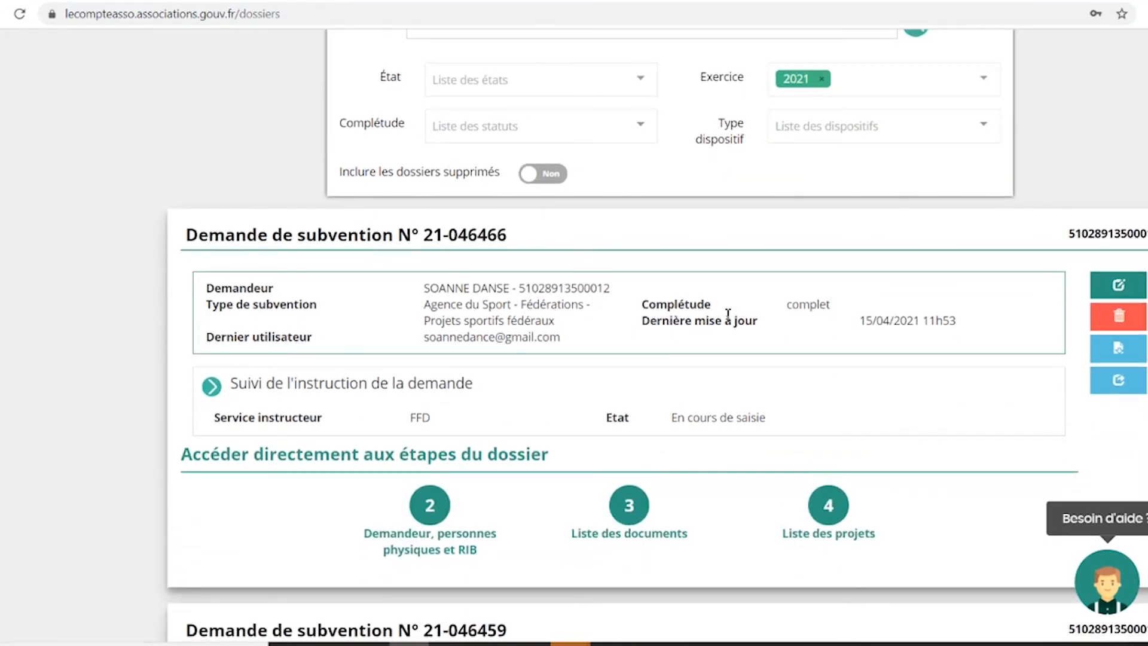
{"action": "left_click_drag", "start_coordinate": [781, 308], "coordinate": [860, 302]}
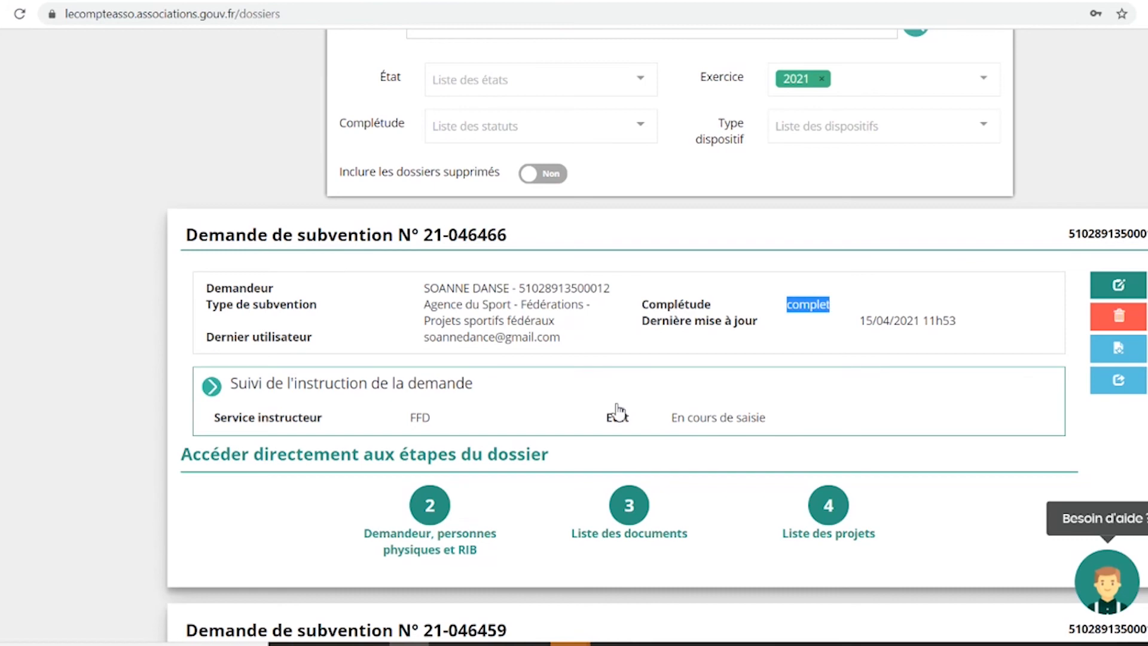
{"action": "left_click", "coordinate": [694, 417]}
{"action": "triple_click", "coordinate": [694, 417]}
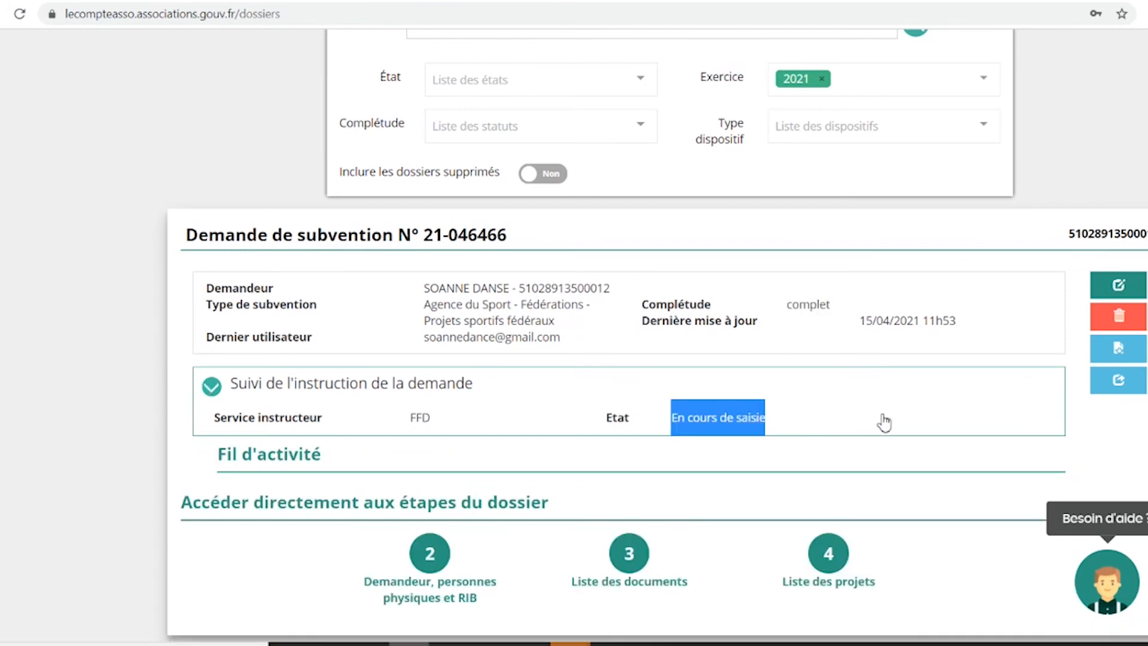
{"action": "scroll", "coordinate": [883, 422], "scroll_direction": "down", "scroll_amount": 4}
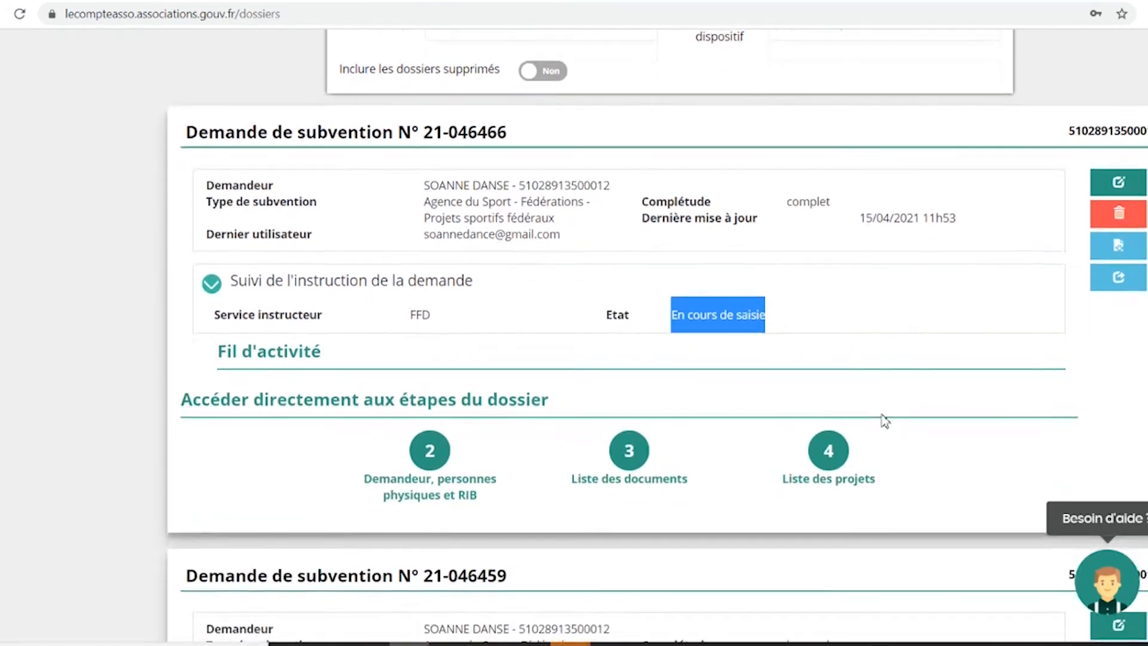
{"action": "scroll", "coordinate": [883, 422], "scroll_direction": "down", "scroll_amount": 5}
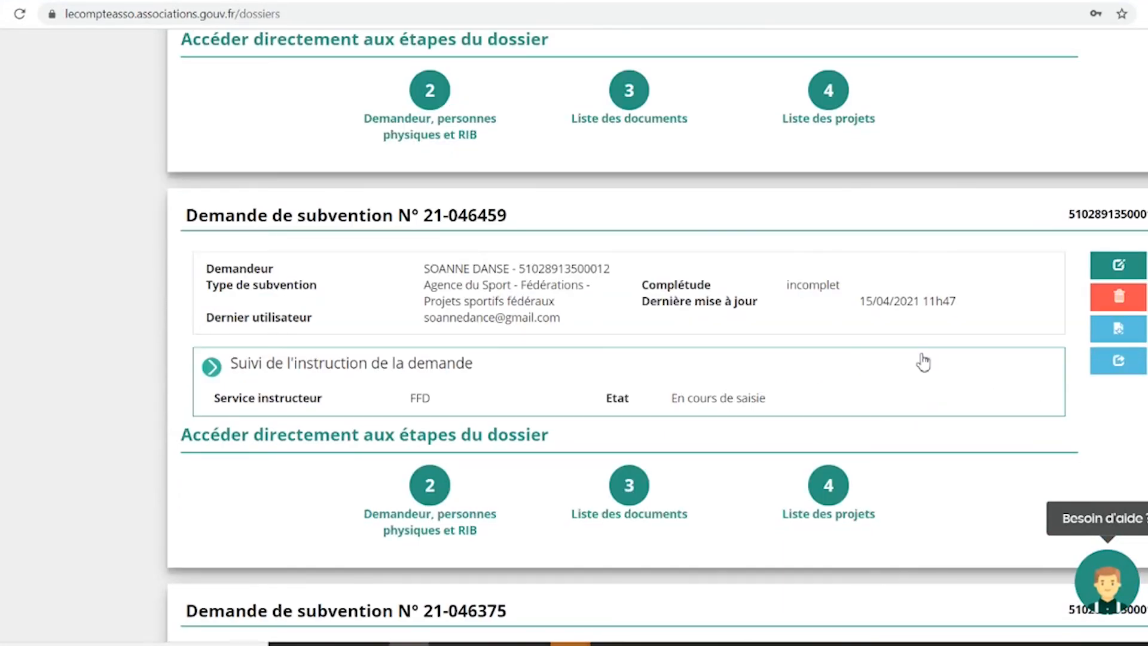
{"action": "scroll", "coordinate": [923, 361], "scroll_direction": "up", "scroll_amount": 1}
{"action": "scroll", "coordinate": [923, 361], "scroll_direction": "up", "scroll_amount": 10}
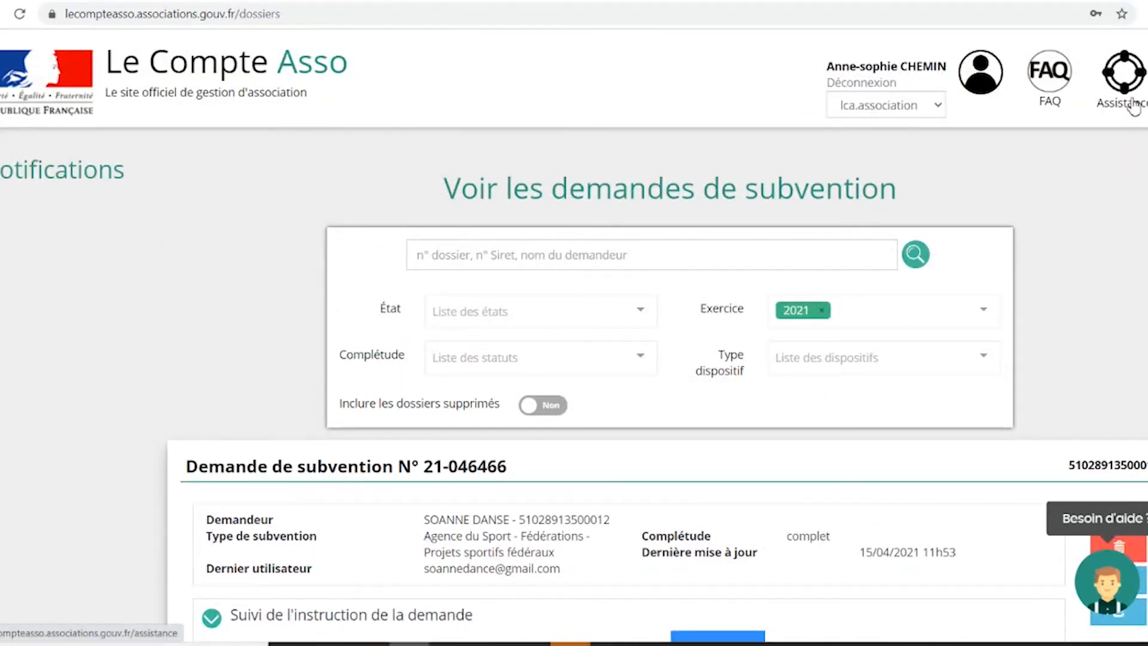